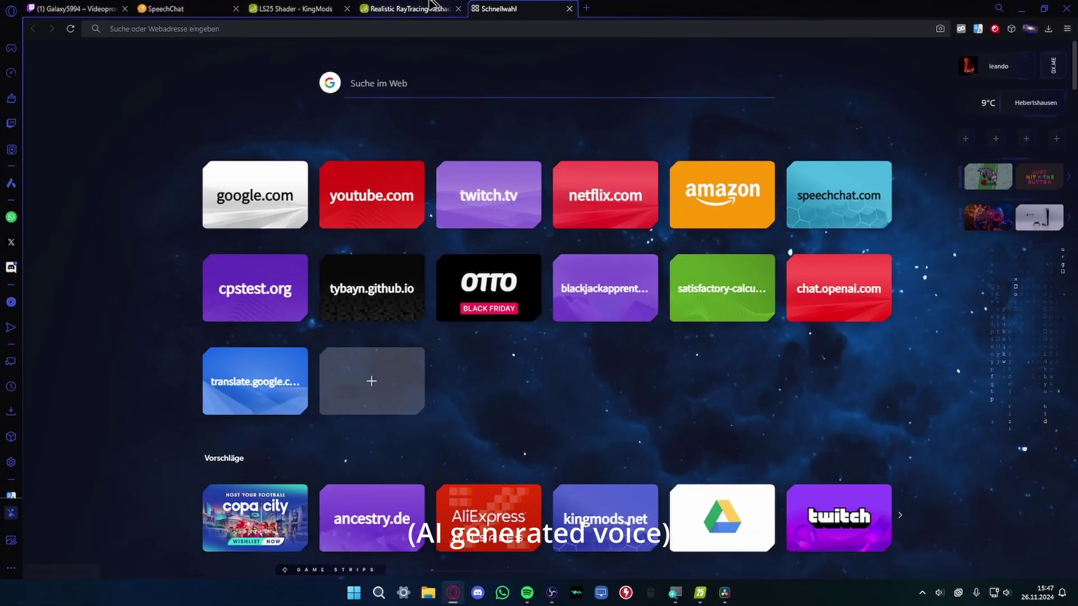
Download Realistic RayTracing Shaders 2.0.zip from the Realistic RayTracing Reshade Preset page on KingMods
click(432, 4)
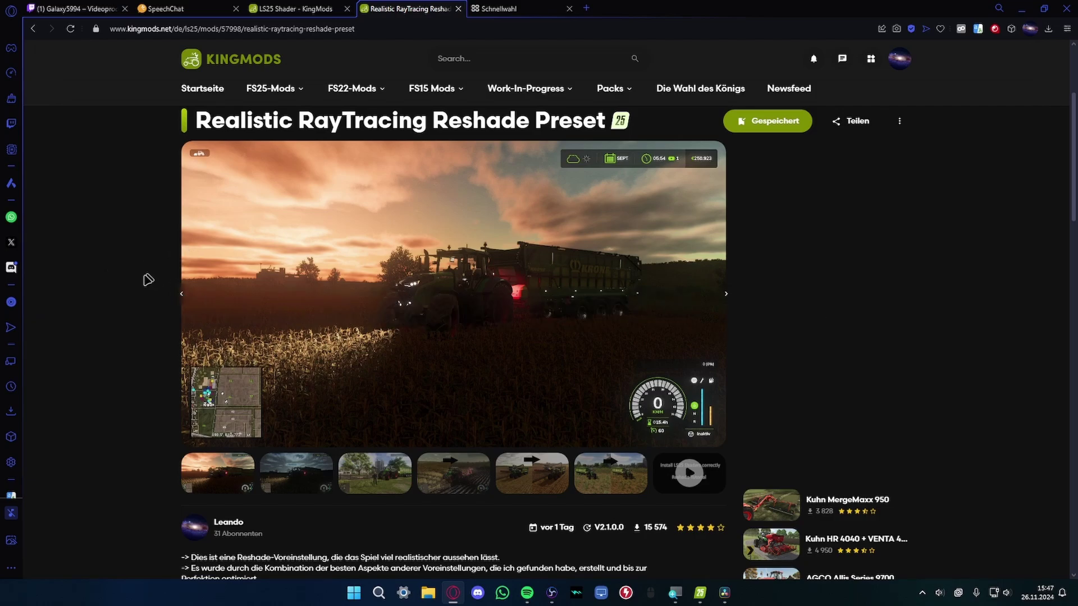
scroll(135, 301, down, 15)
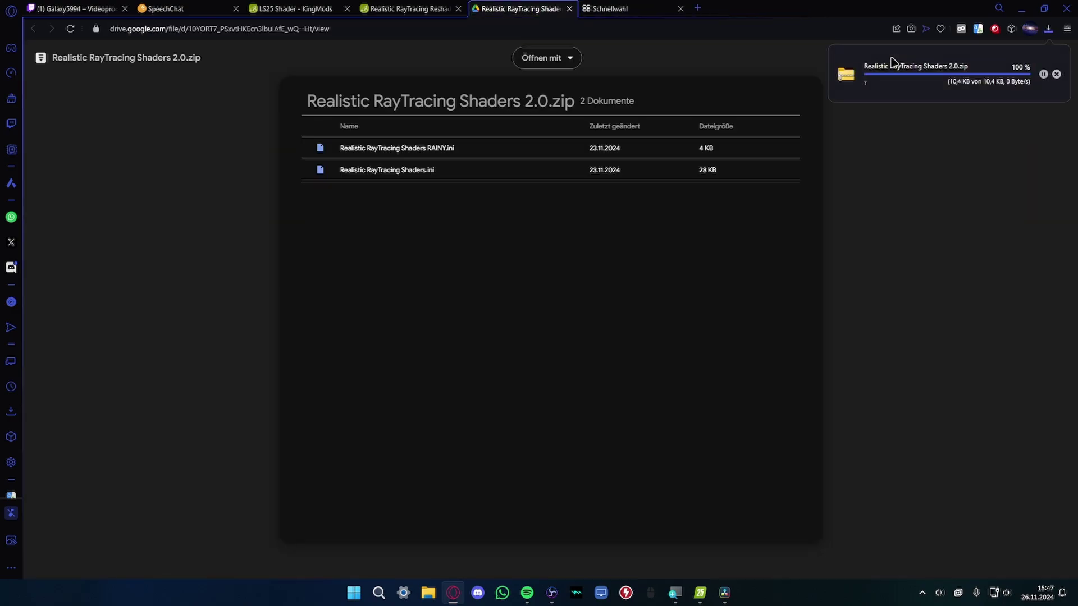
Search Google for "reshade", open the official ReShade site and save ReShade_Setup_6.3.3.exe, without full add-on support, to Downloads
key(ctrl+Tab)
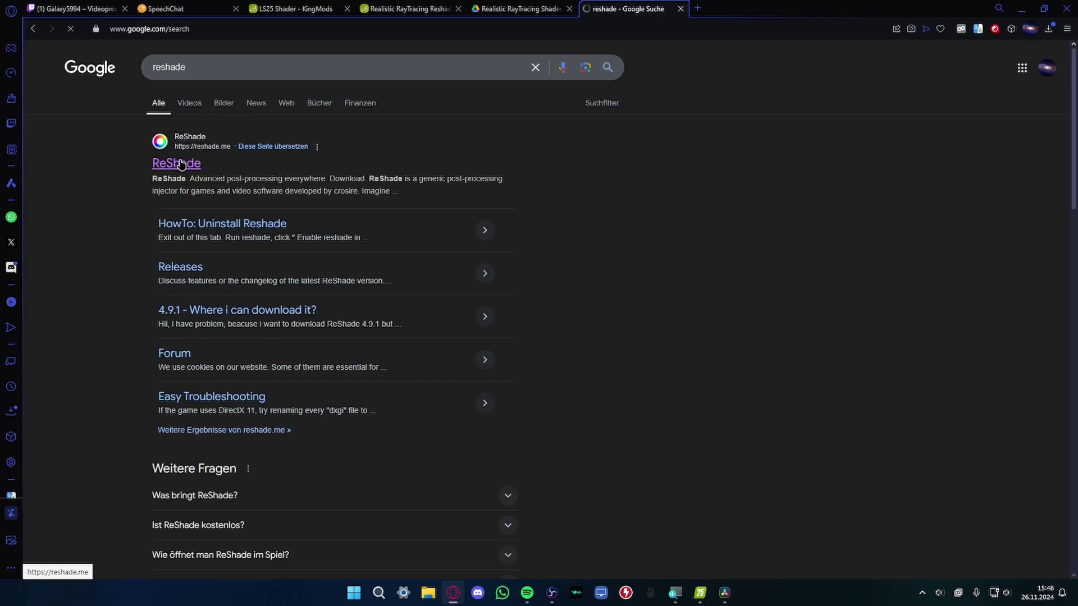
click(178, 163)
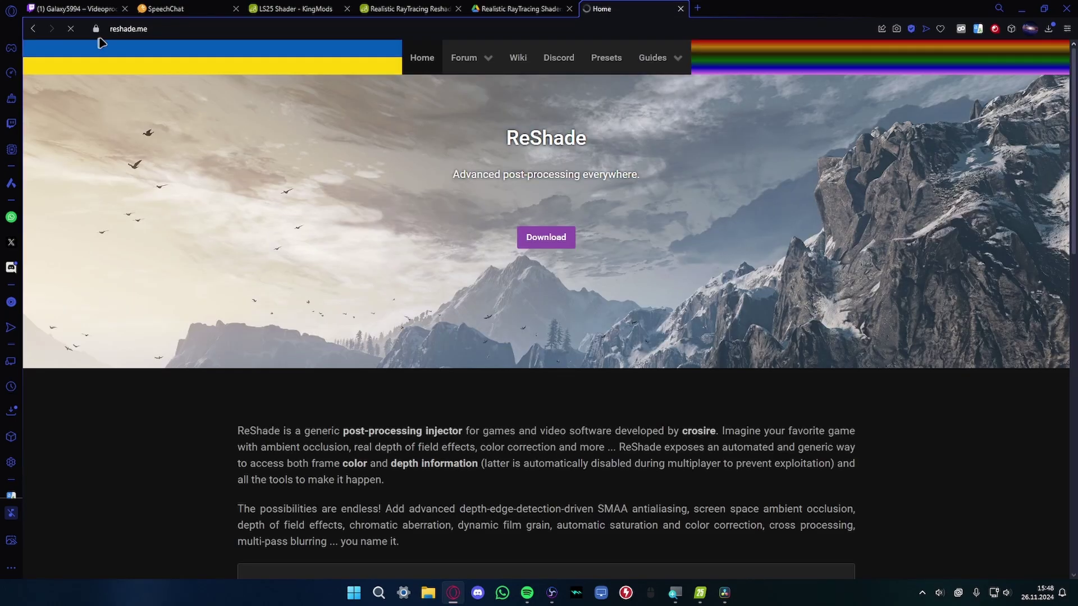
click(560, 238)
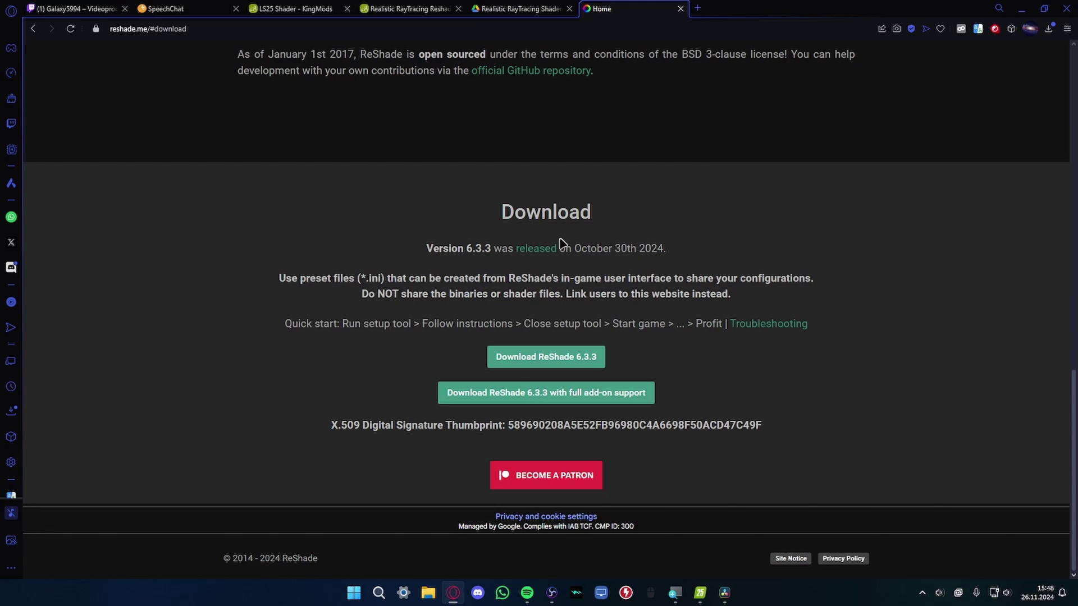
click(534, 360)
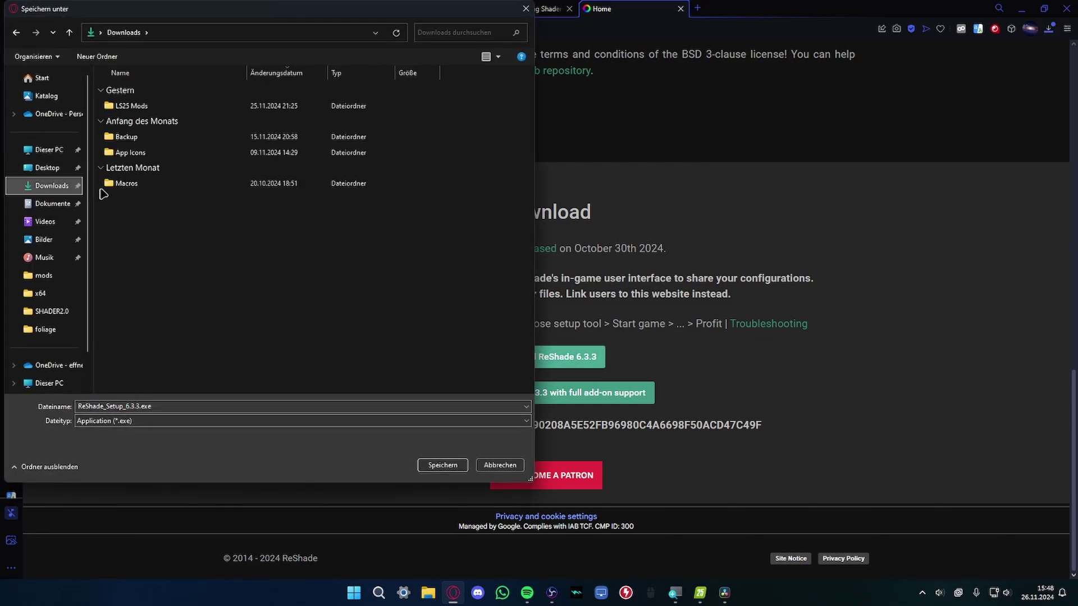
click(442, 464)
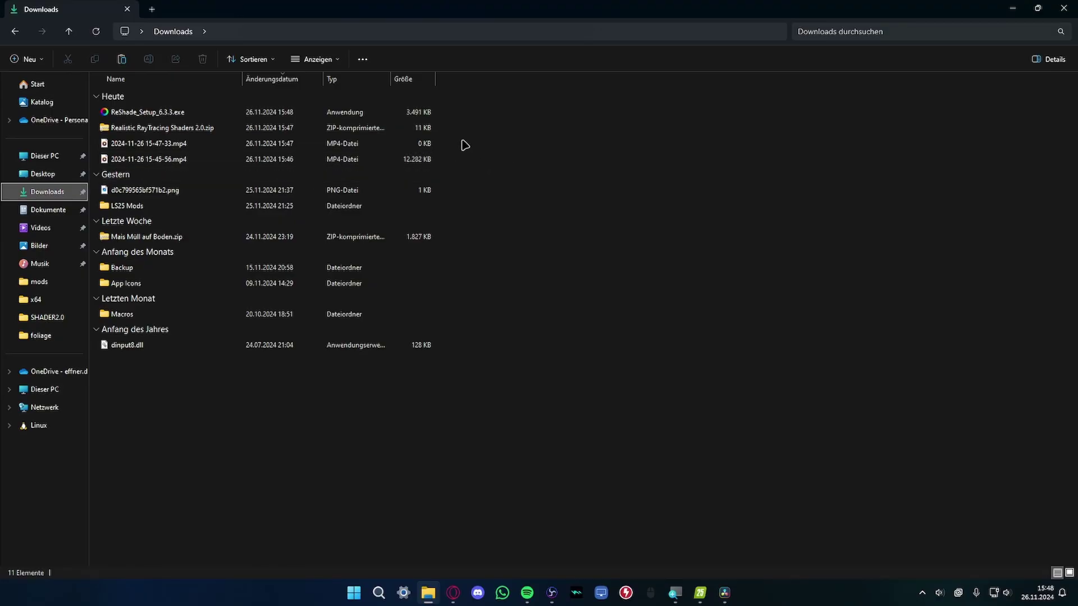
Extract Realistic RayTracing Shaders 2.0.zip into its own folder in Downloads
drag(469, 134, 122, 130)
drag(268, 134, 451, 135)
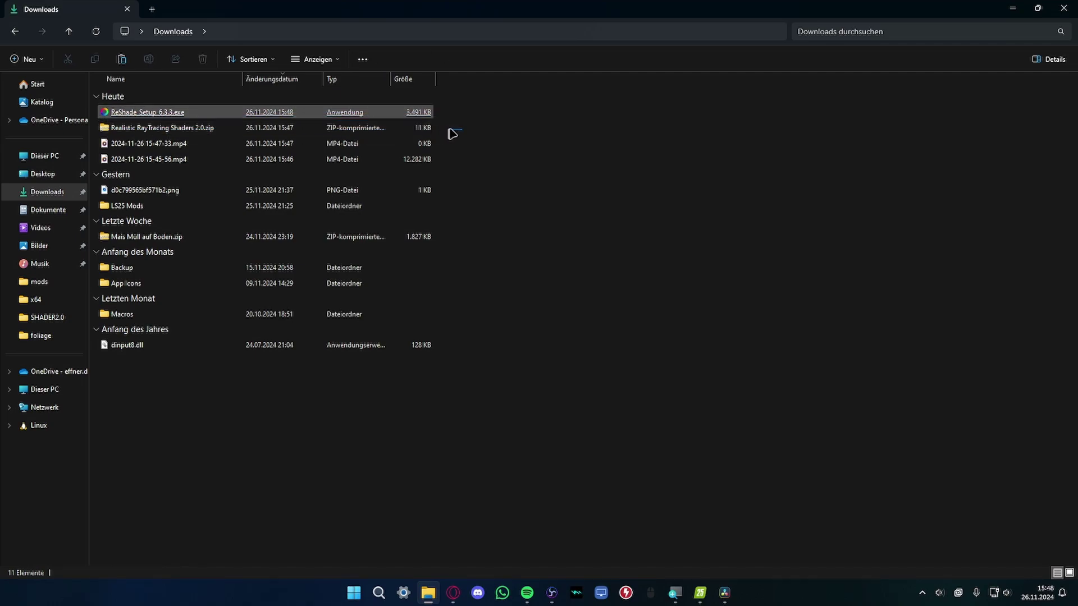
click(421, 128)
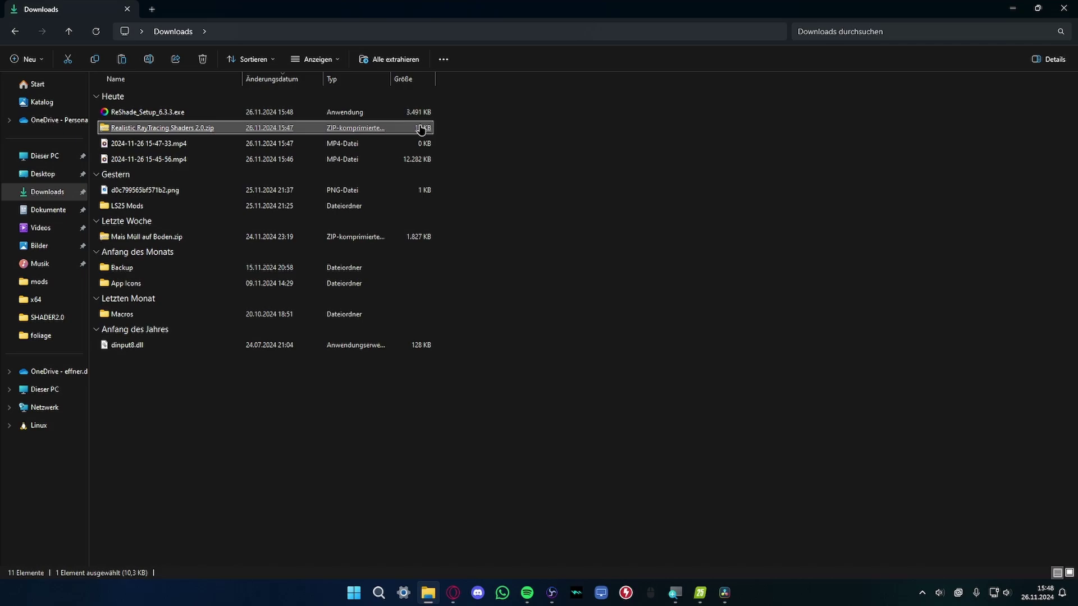
right_click(421, 129)
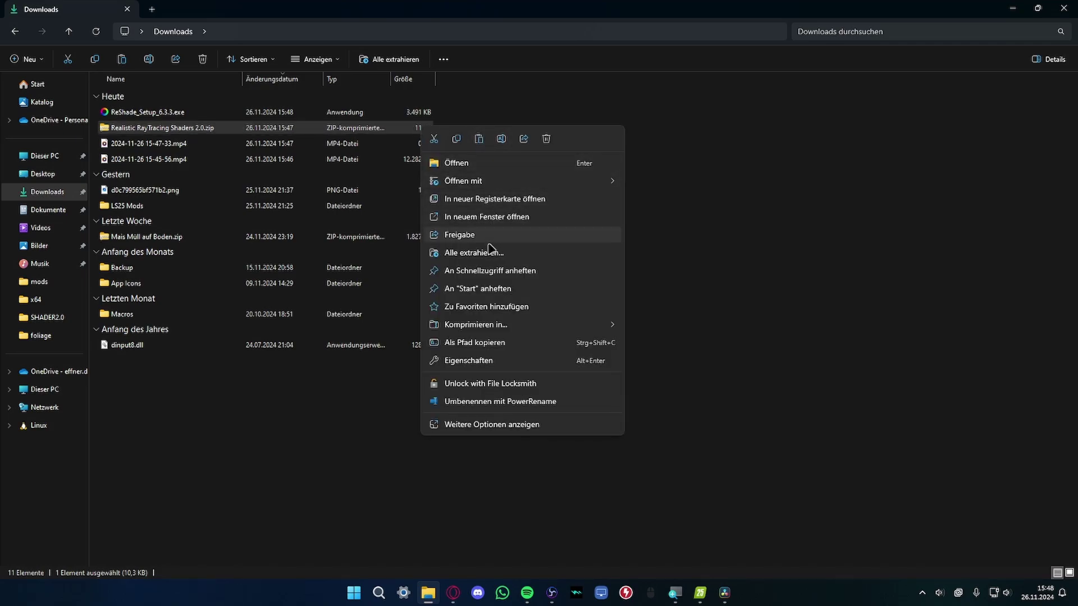
click(490, 251)
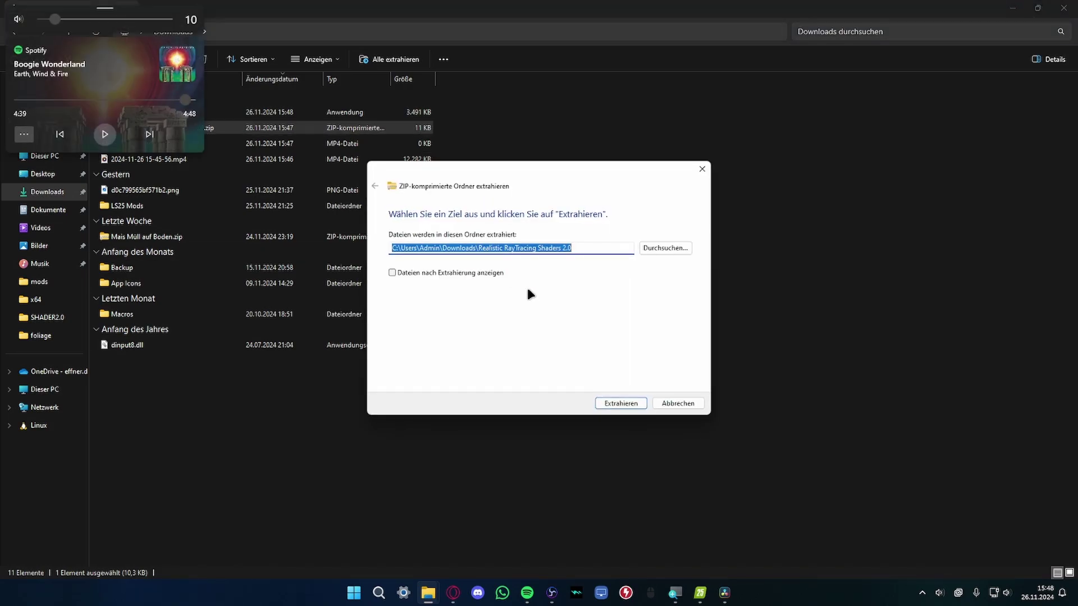
click(619, 404)
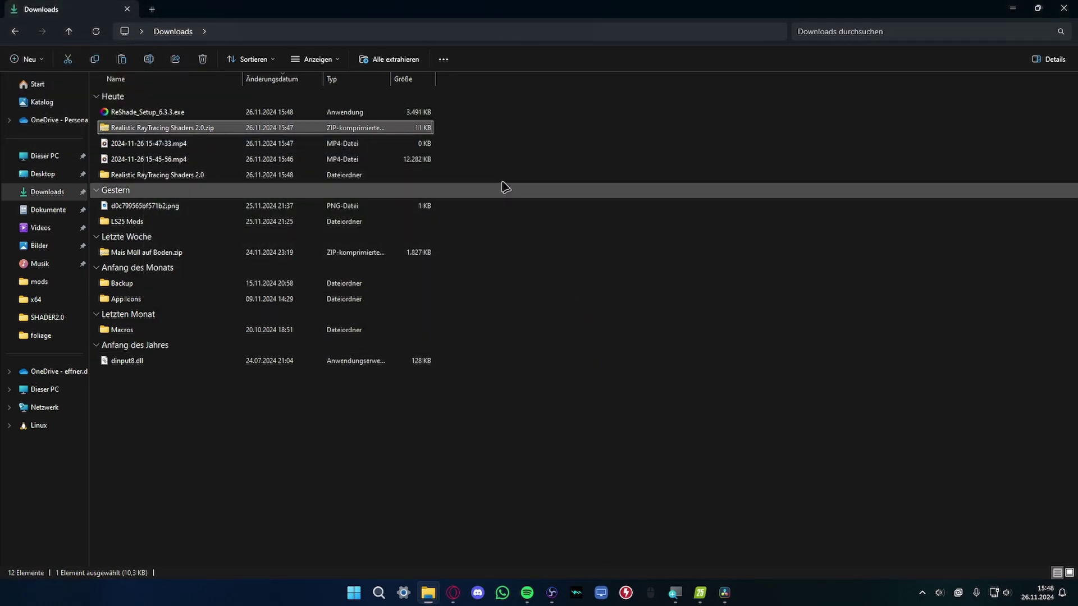
Delete Realistic RayTracing Shaders 2.0.zip from Downloads
drag(451, 128, 397, 130)
right_click(396, 130)
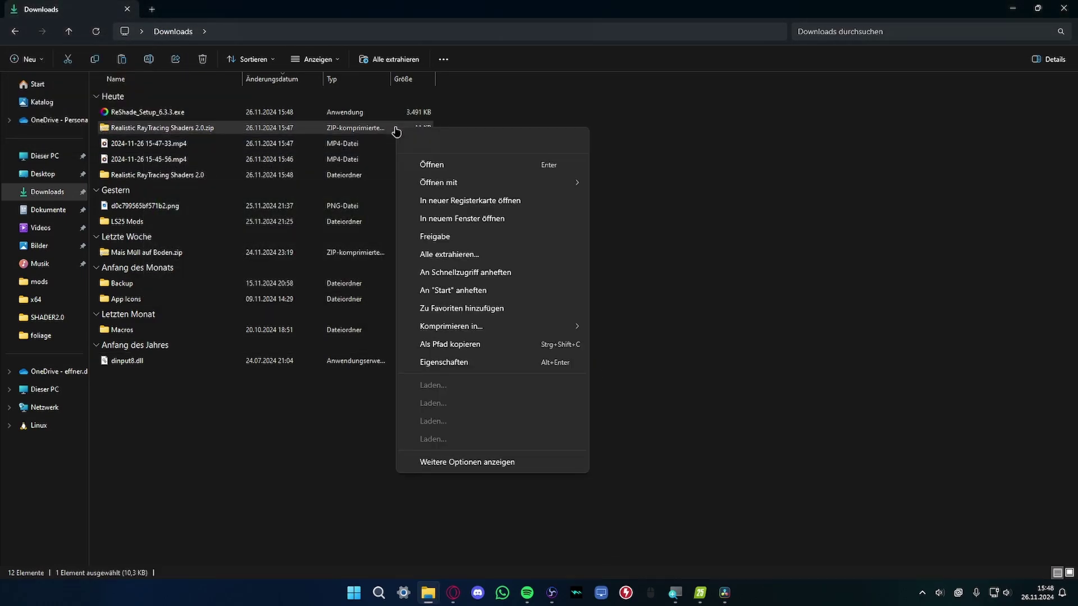
click(521, 142)
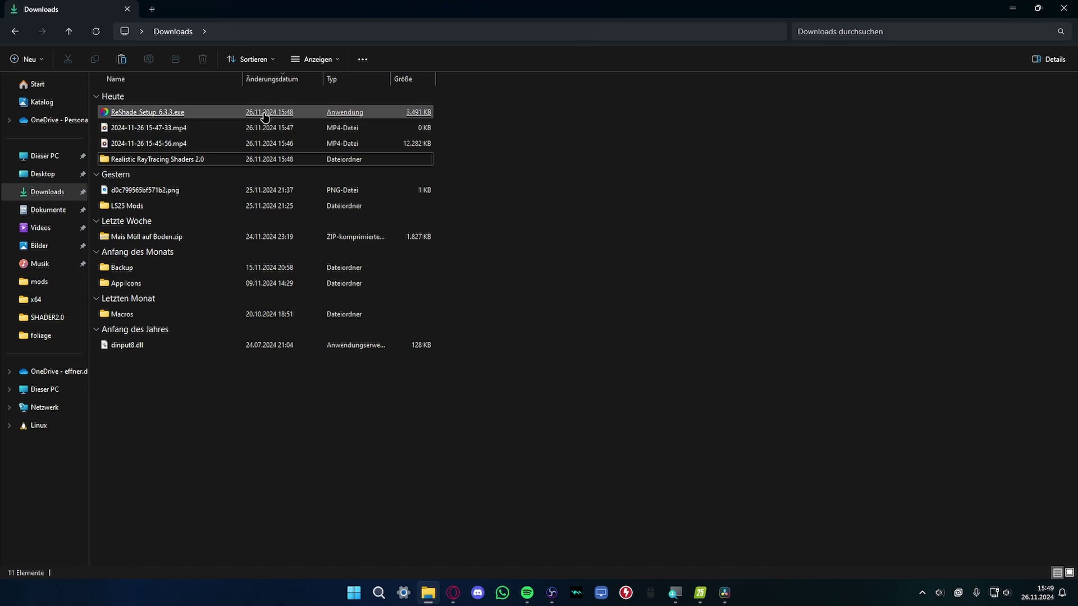
Launch ReShade_Setup_6.3.3.exe and look for FarmingSimulator2025Game.exe in its game list
click(226, 112)
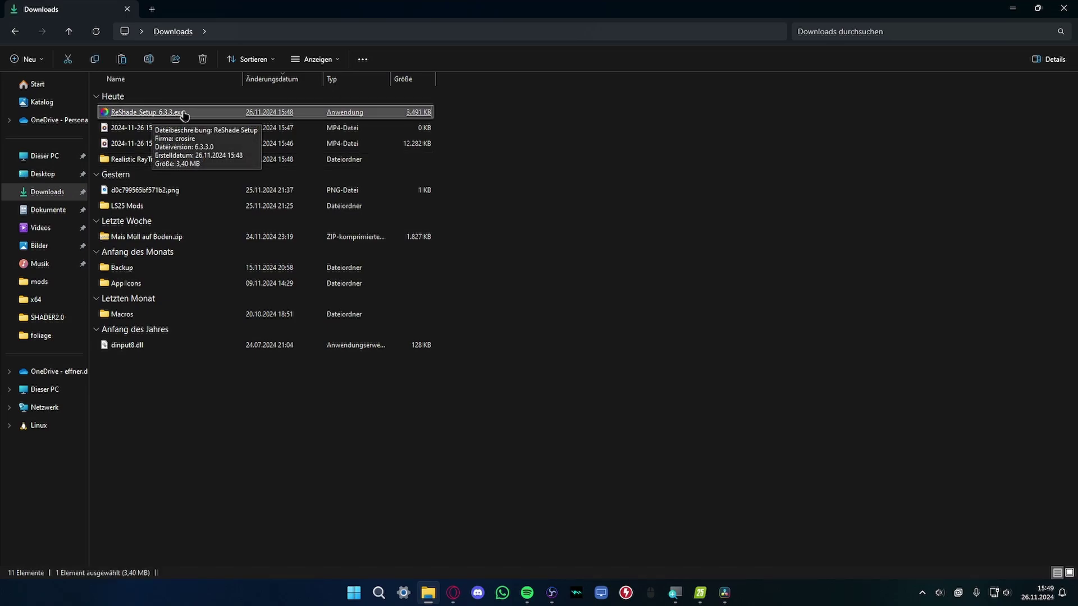
double_click(188, 113)
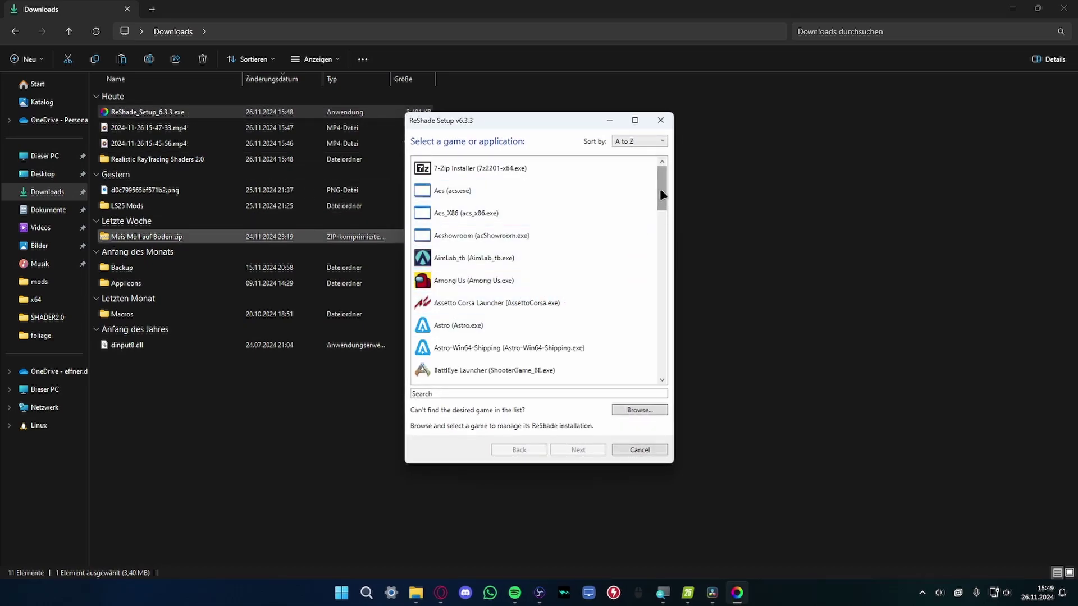
drag(662, 185, 645, 305)
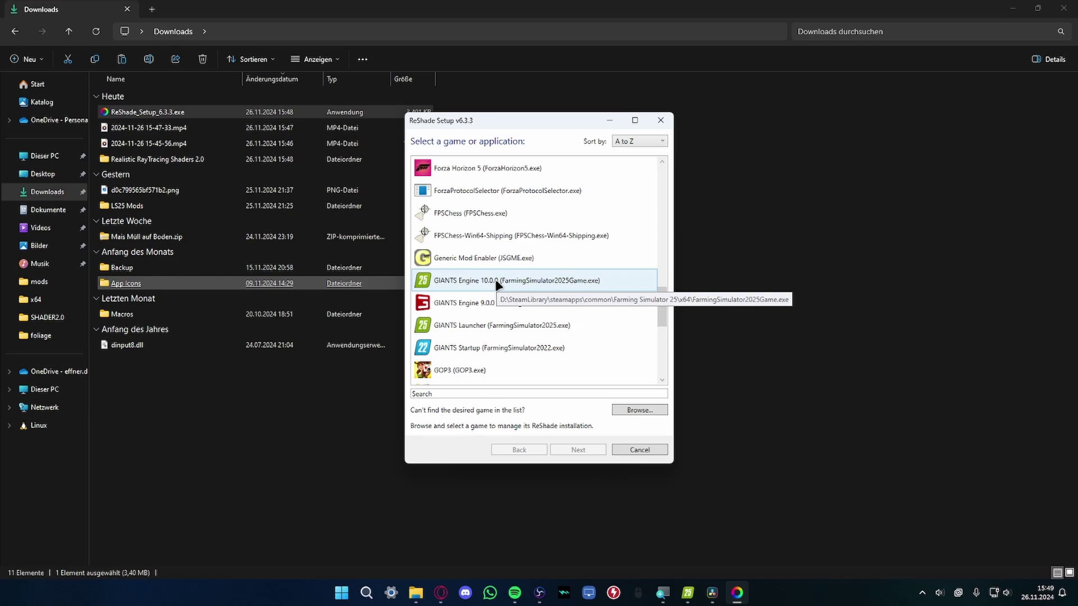
Browse for the game manually, going to SteamLibrary\steamapps\common on the HDD (D:) drive
click(640, 409)
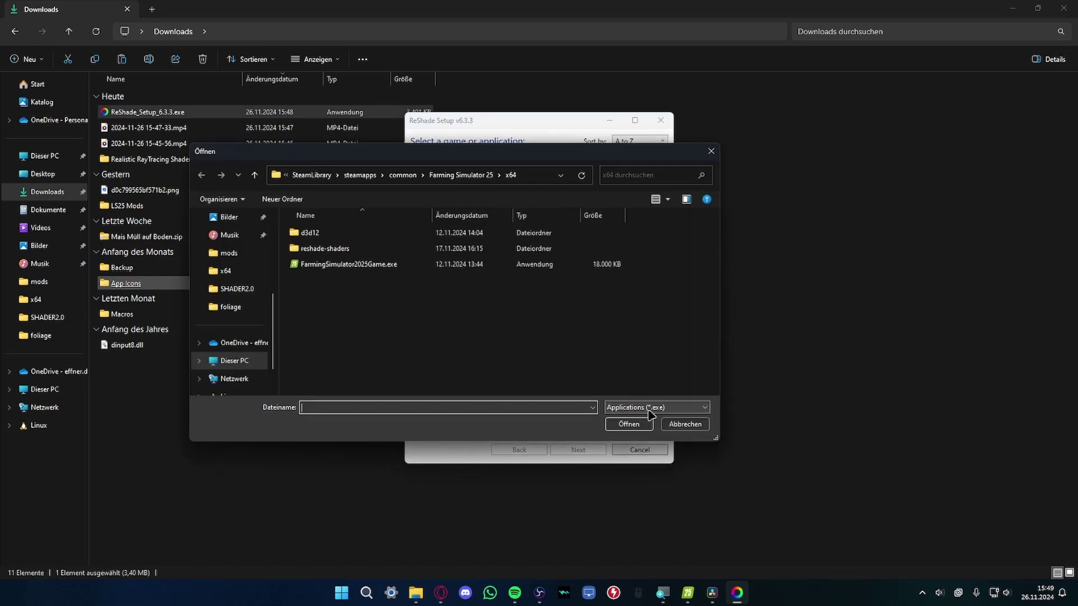
click(230, 361)
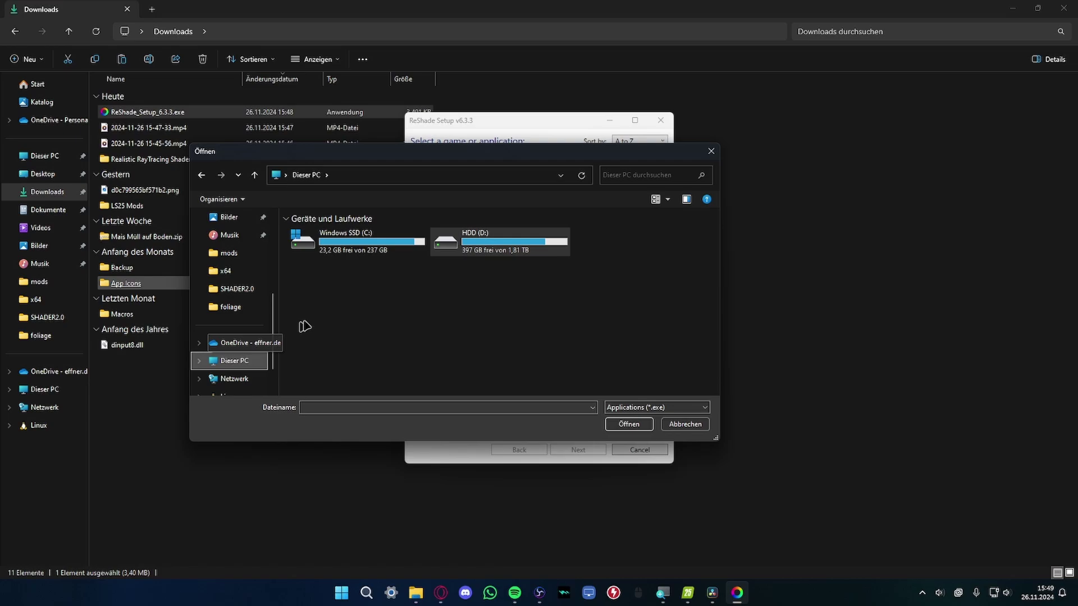
double_click(503, 247)
double_click(315, 263)
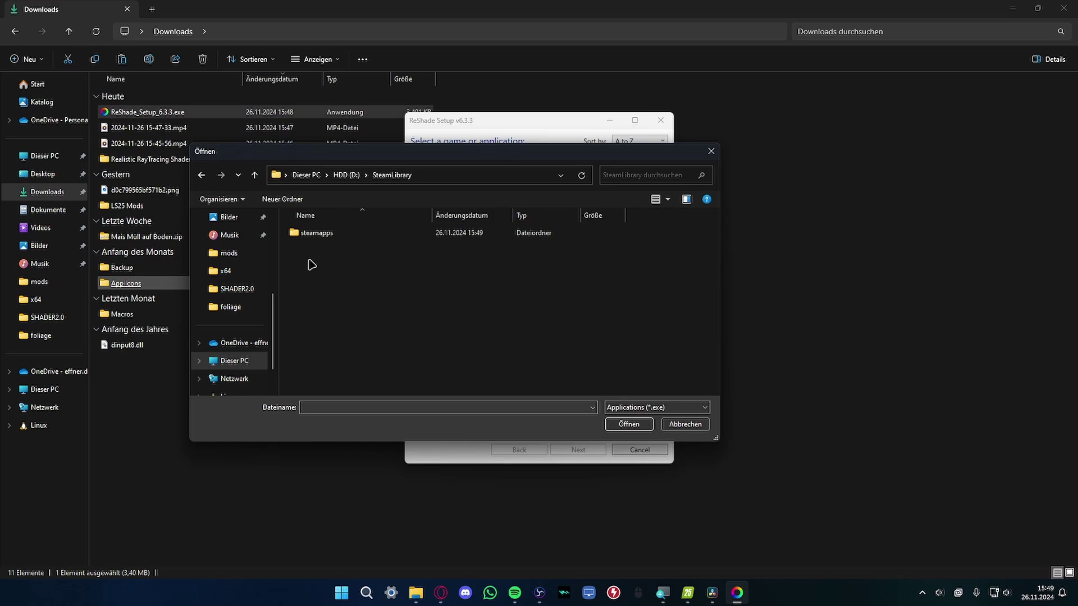
double_click(321, 233)
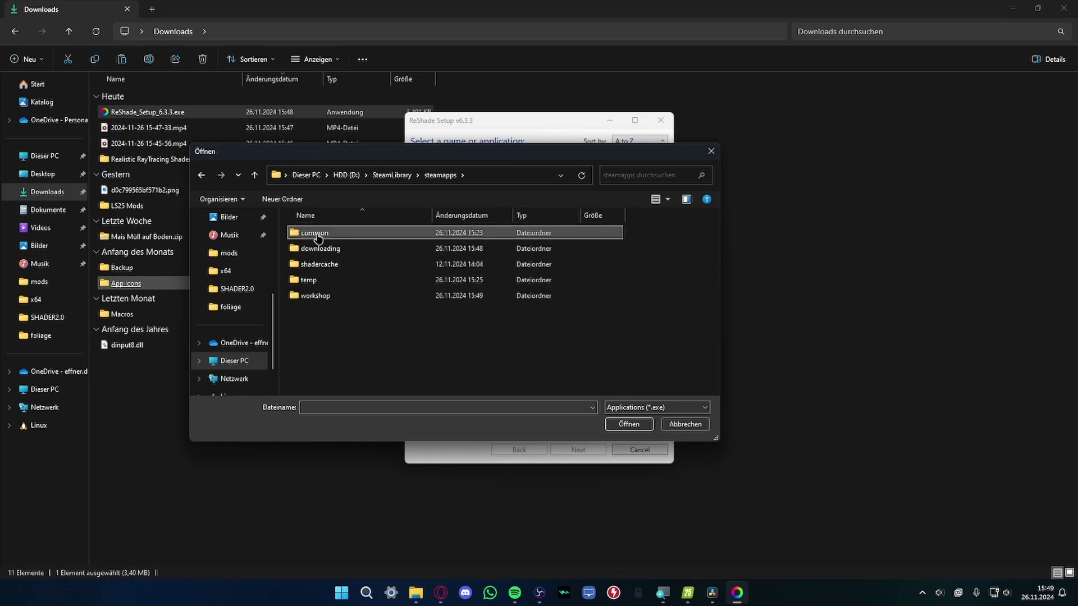
double_click(314, 233)
Choose FarmingSimulator2025Game.exe from the x64 folder of Farming Simulator 25 as the target game
scroll(426, 337, down, 3)
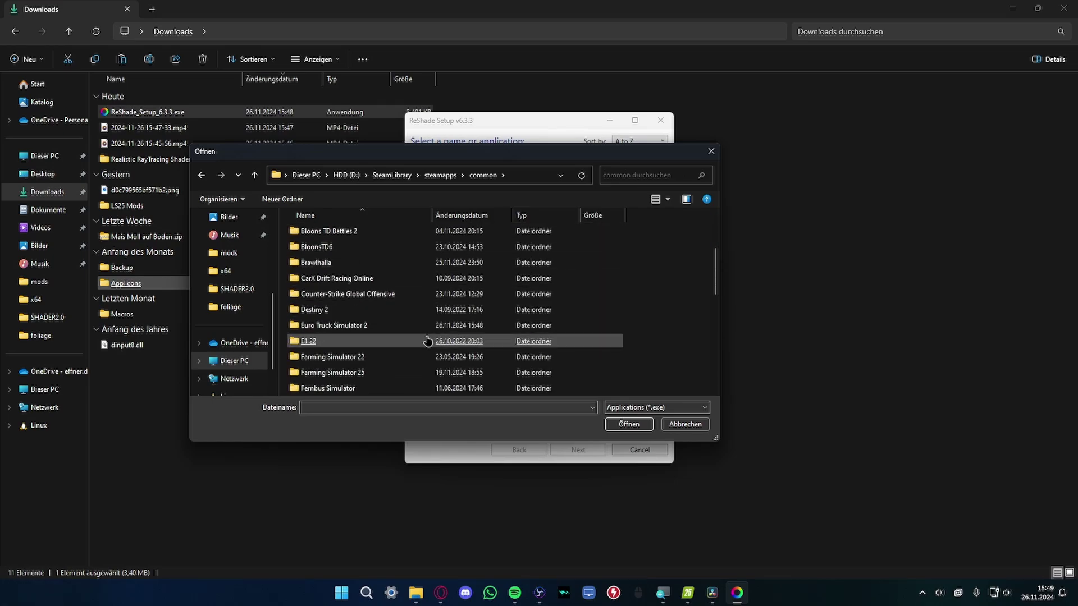
scroll(427, 341, down, 1)
click(368, 343)
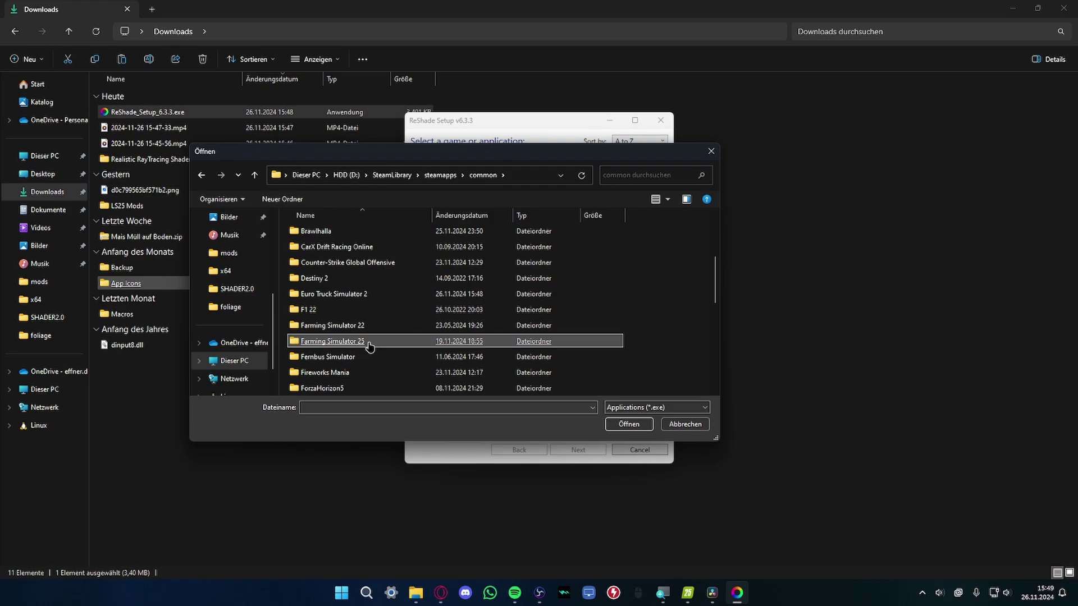
double_click(369, 343)
click(368, 343)
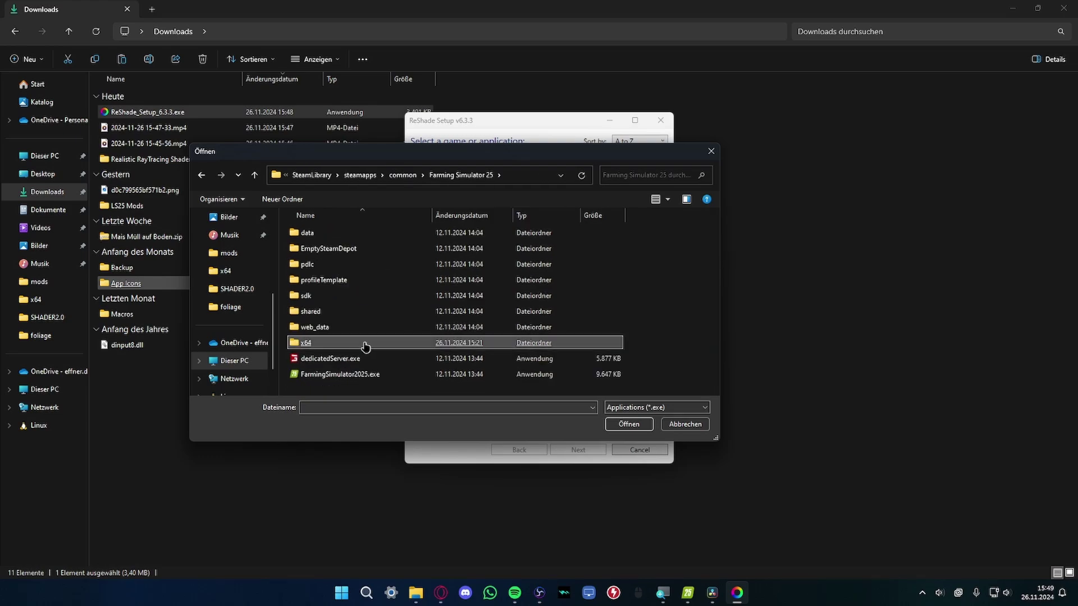
double_click(328, 344)
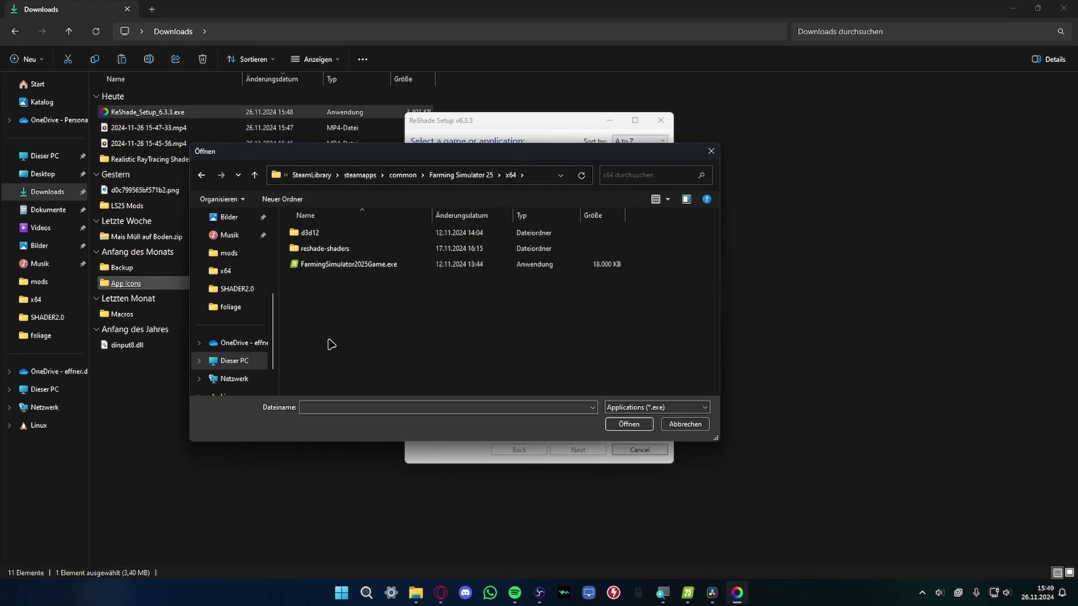
click(316, 266)
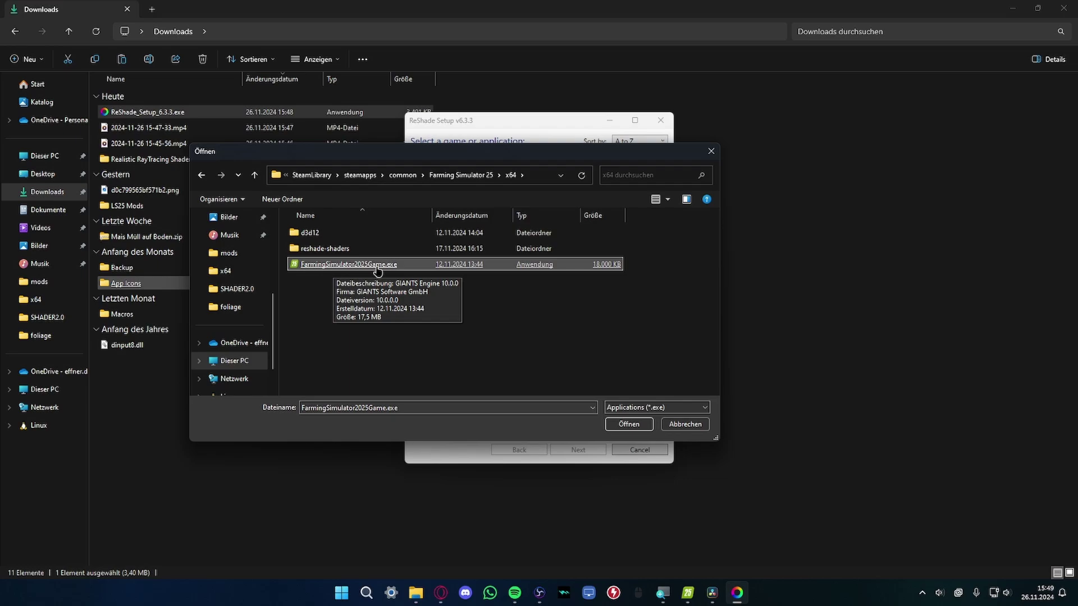
double_click(401, 266)
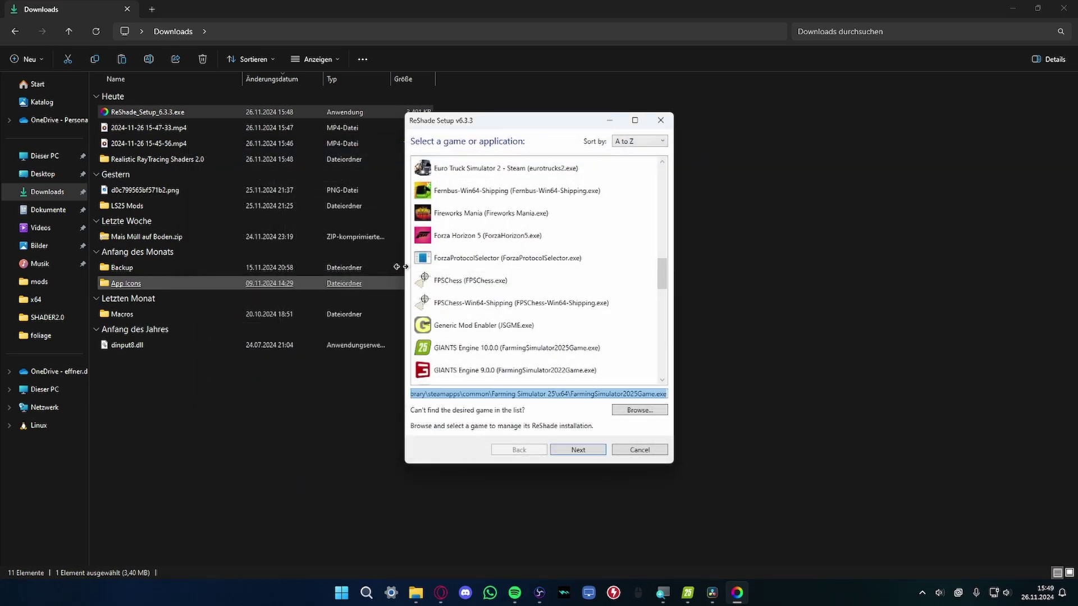
Confirm the chosen game and accept DirectX 10/11/12 as its rendering API
click(578, 450)
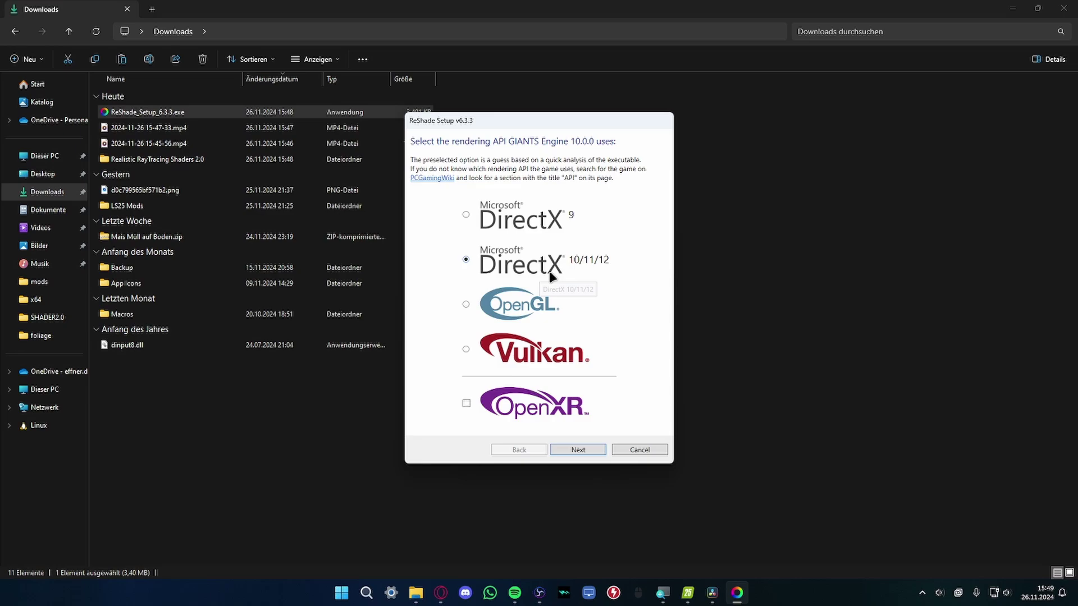
click(567, 447)
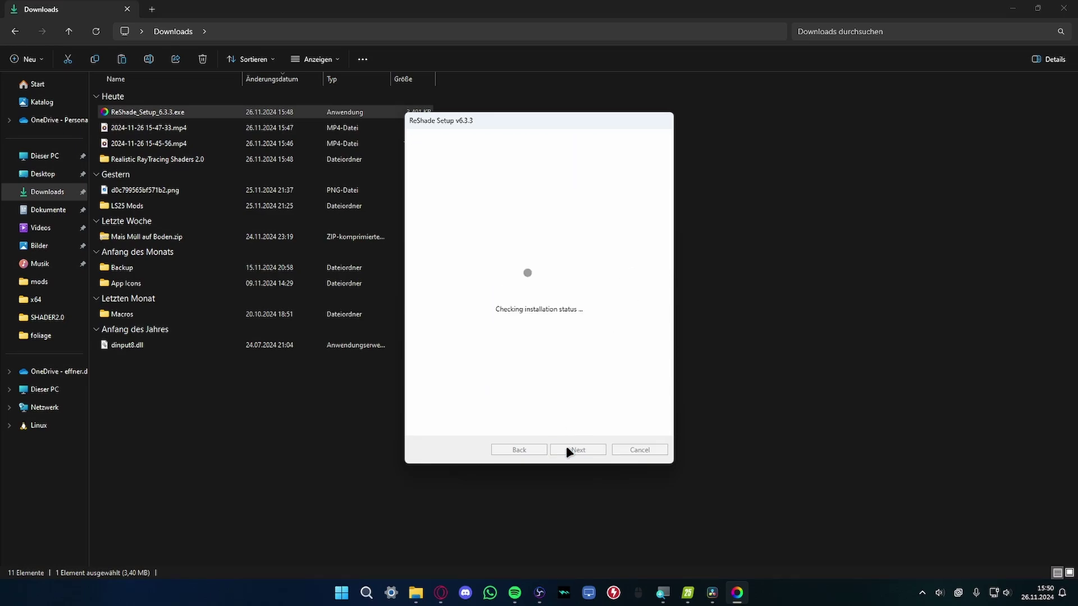
click(567, 447)
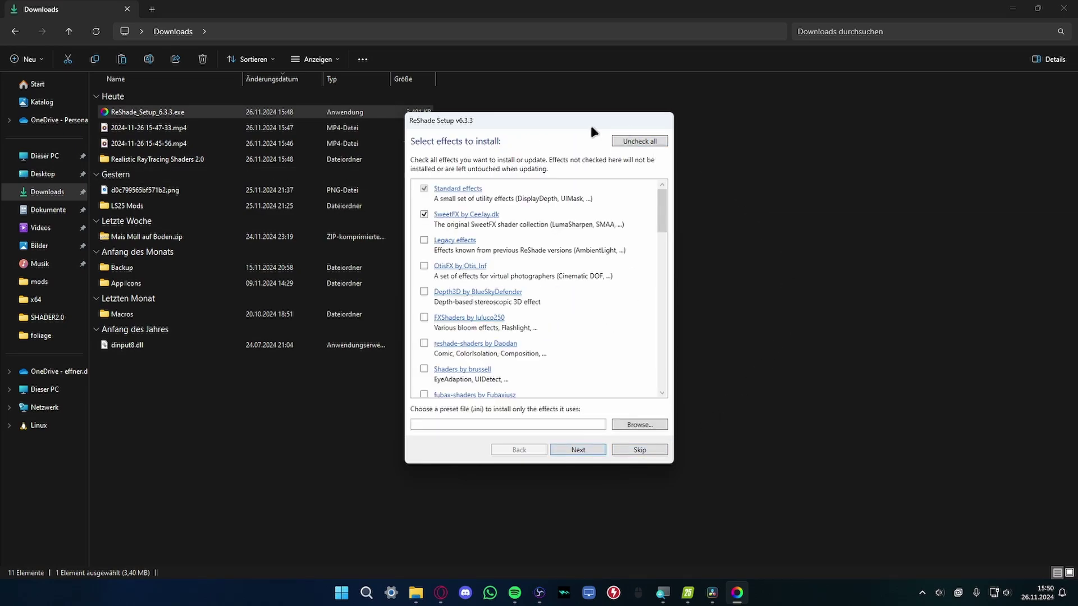
Select all effect packages for installation, install them and finish the ReShade setup
click(654, 141)
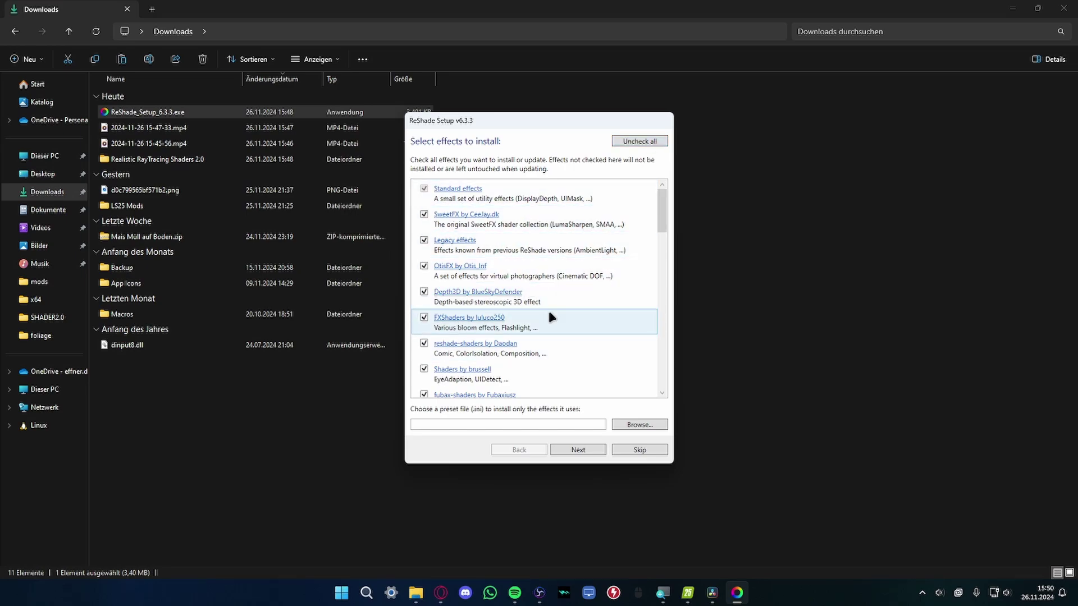
scroll(545, 225, down, 5)
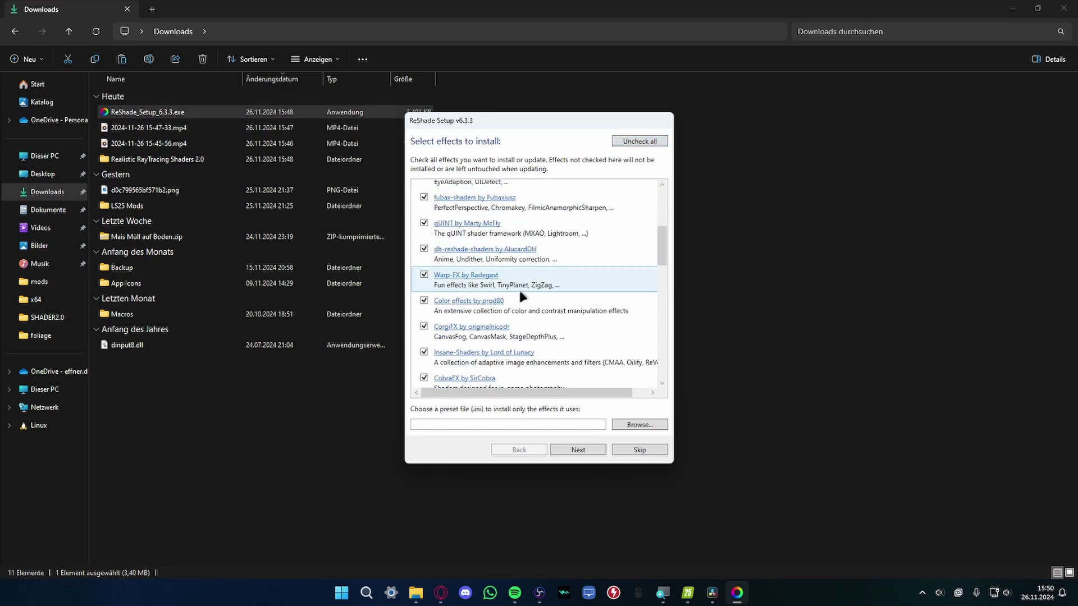
scroll(521, 294, down, 5)
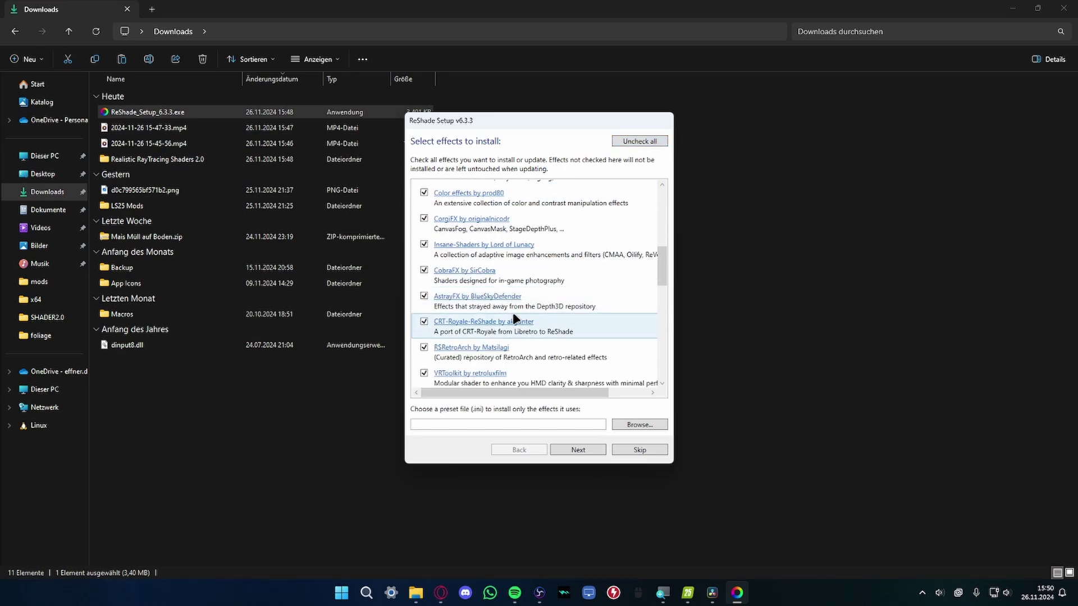
click(589, 452)
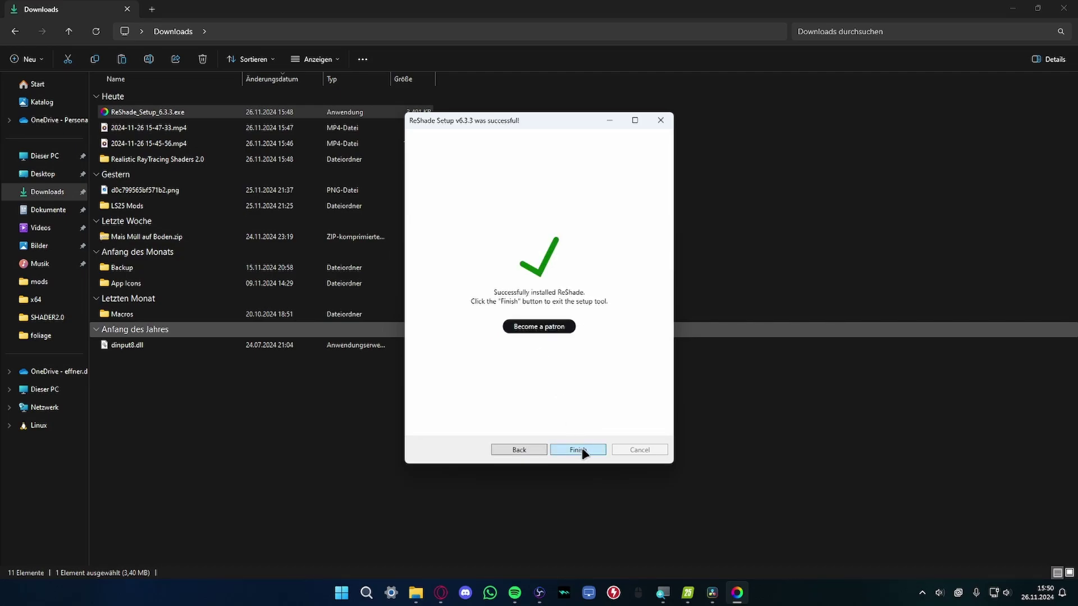
click(581, 449)
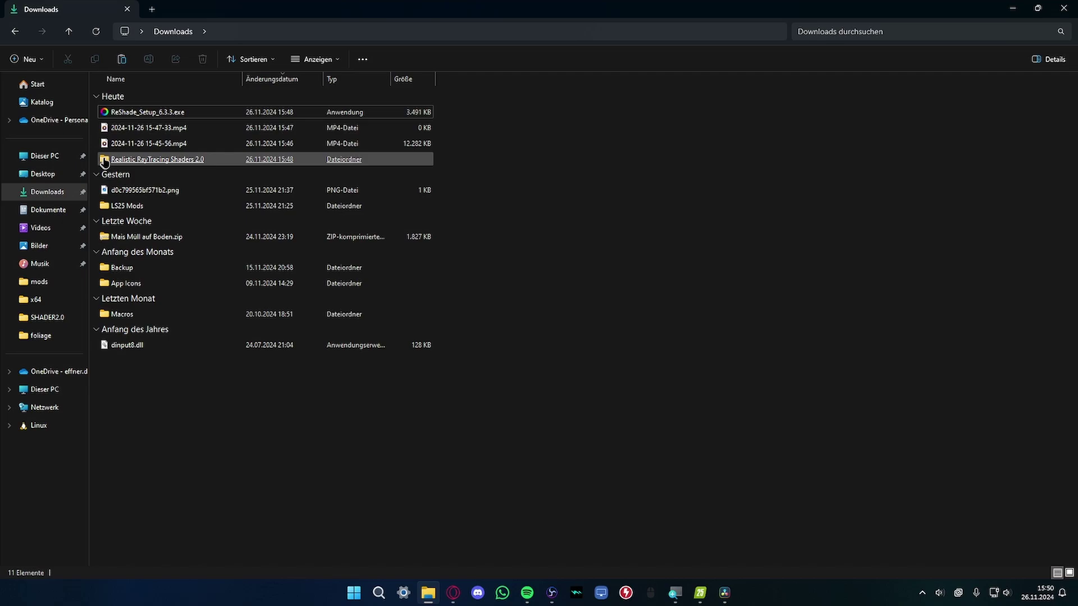
Copy both preset .ini files from the Realistic RayTracing Shaders 2.0 folder in Downloads
double_click(203, 160)
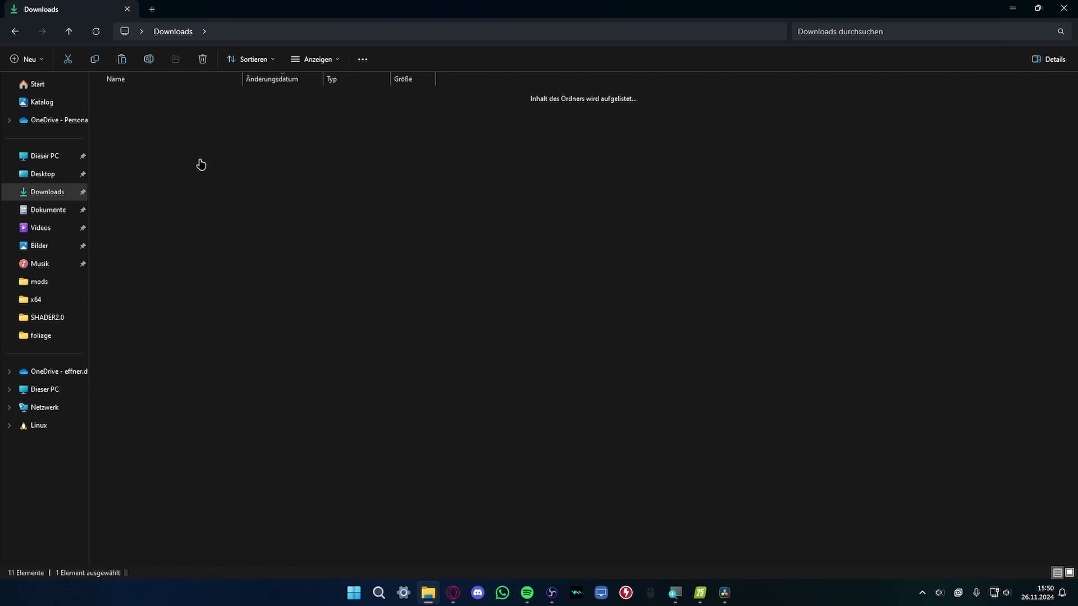
drag(415, 197, 151, 91)
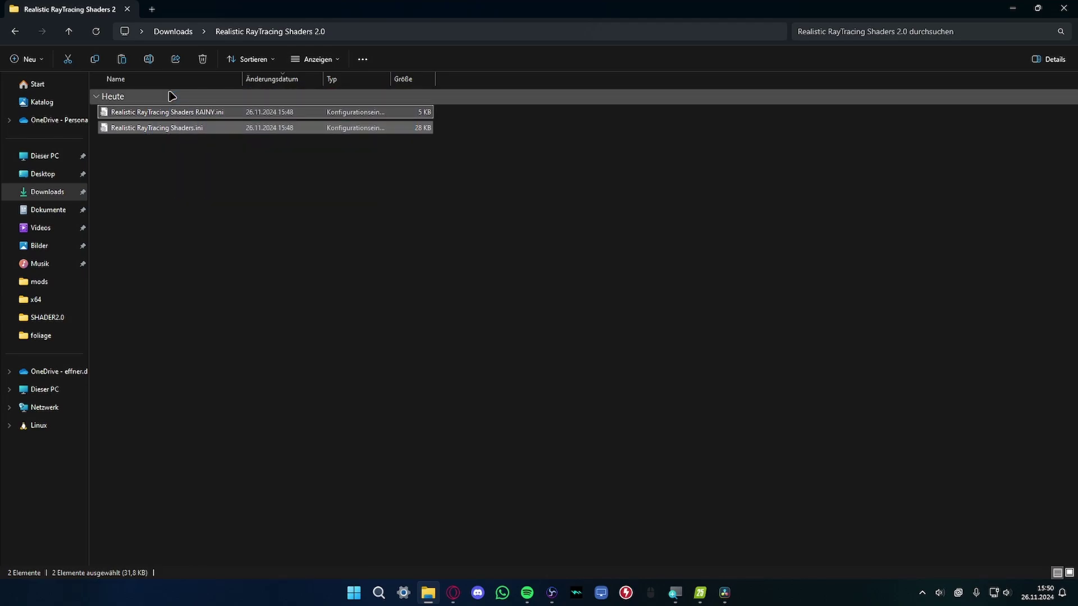
right_click(197, 130)
click(234, 143)
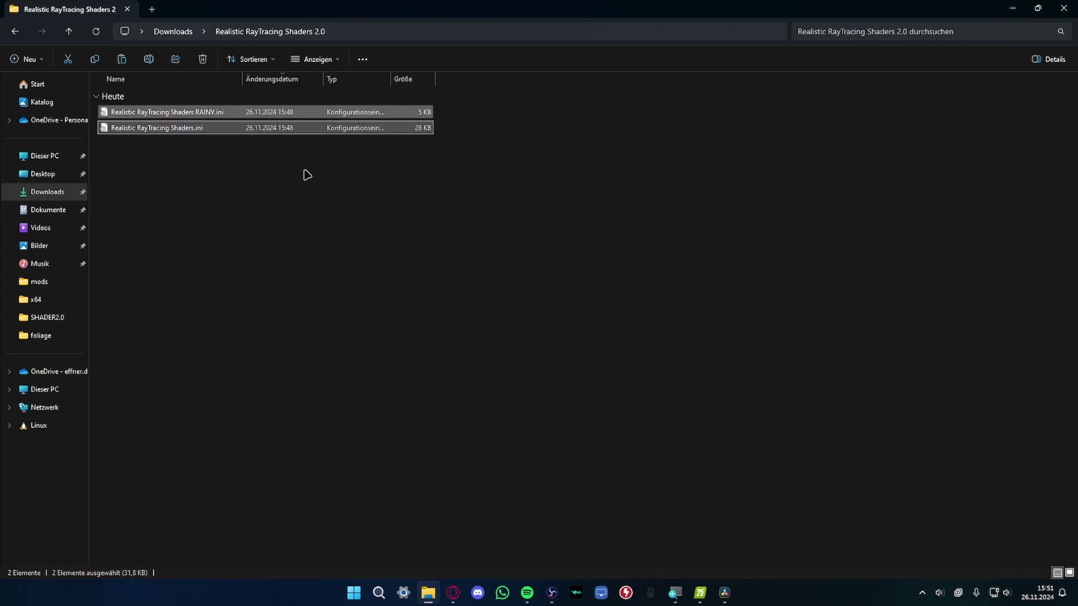
drag(305, 173, 296, 240)
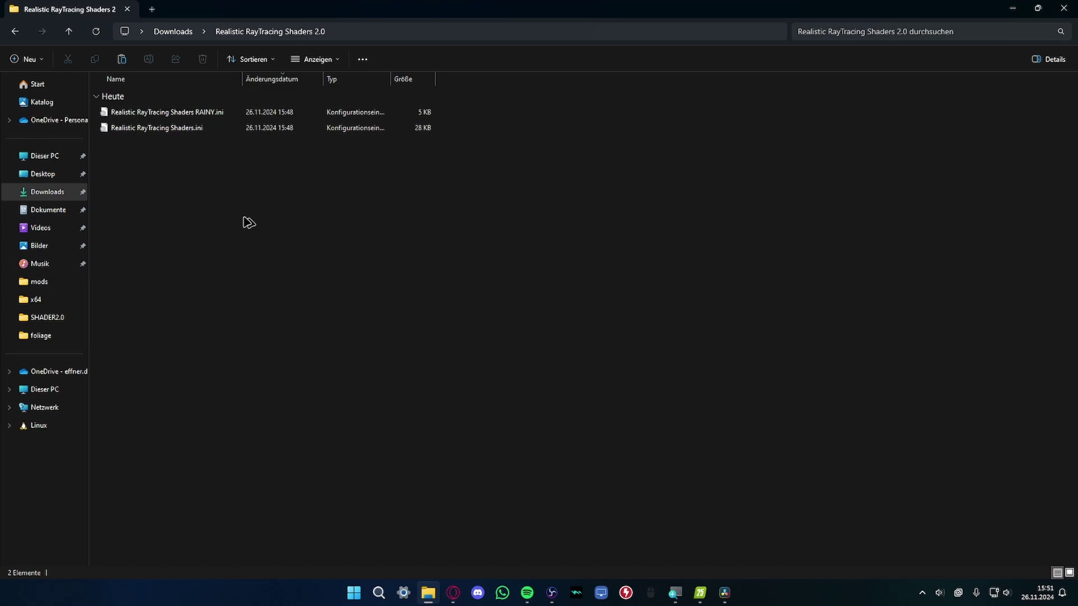
Go to the x64 folder of Farming Simulator 25 under SteamLibrary\steamapps\common on the HDD (D:) drive
click(48, 163)
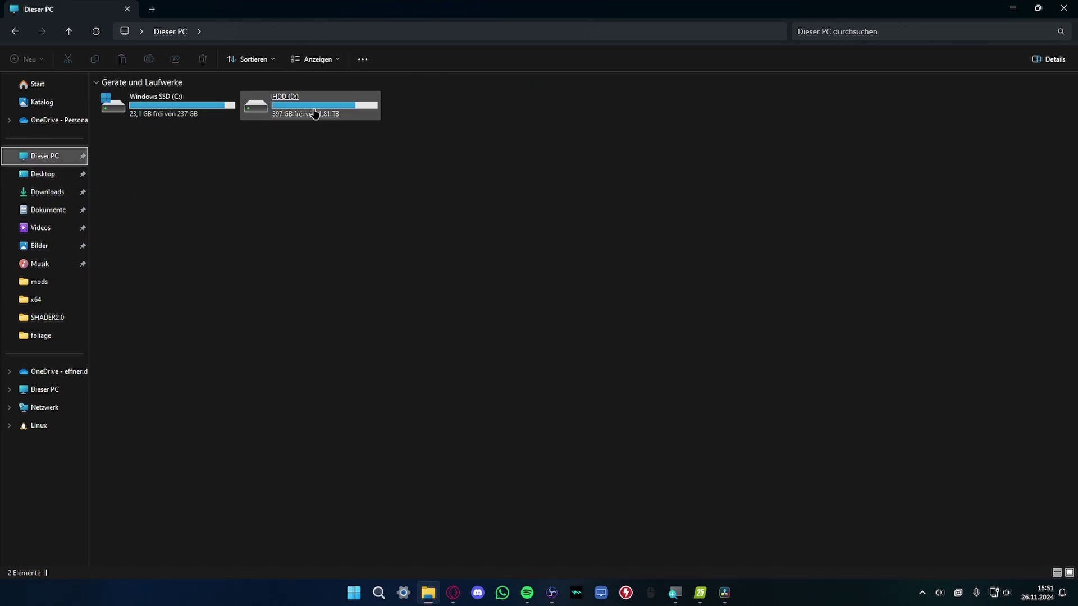
double_click(302, 99)
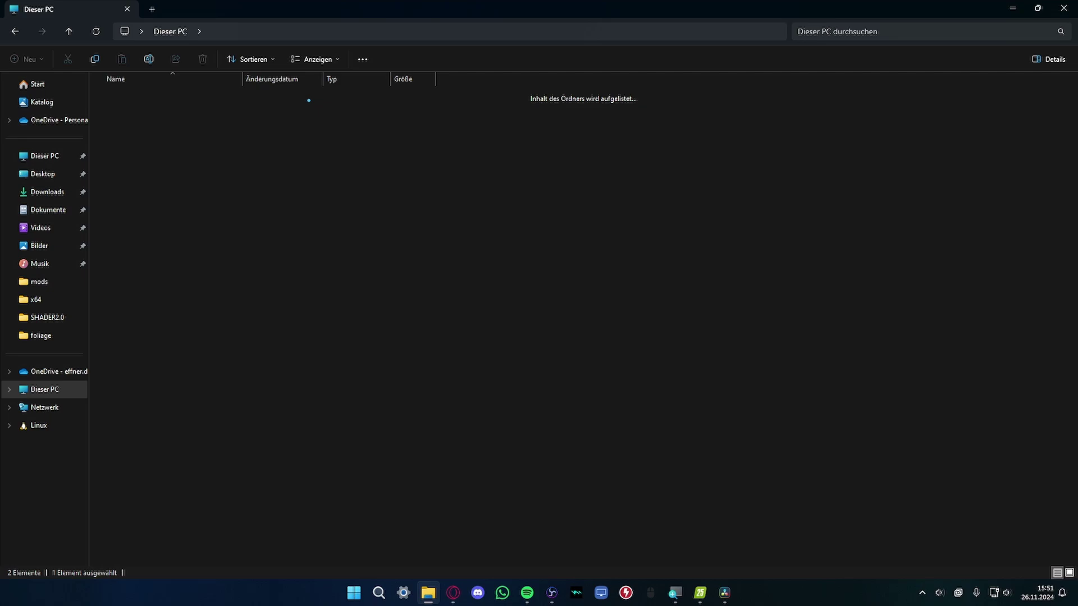
text(st)
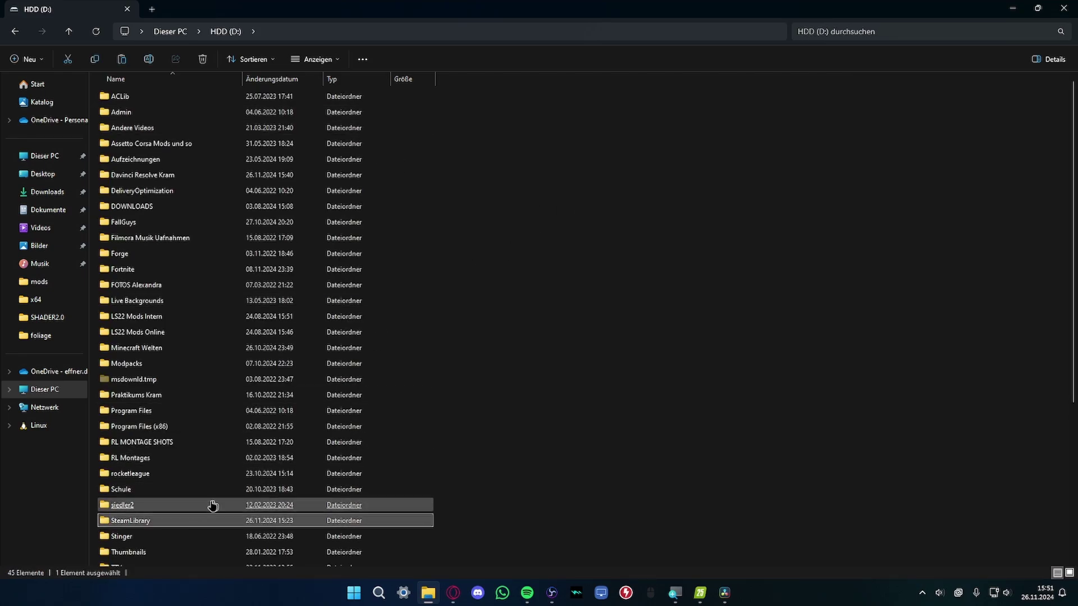
double_click(169, 522)
double_click(126, 96)
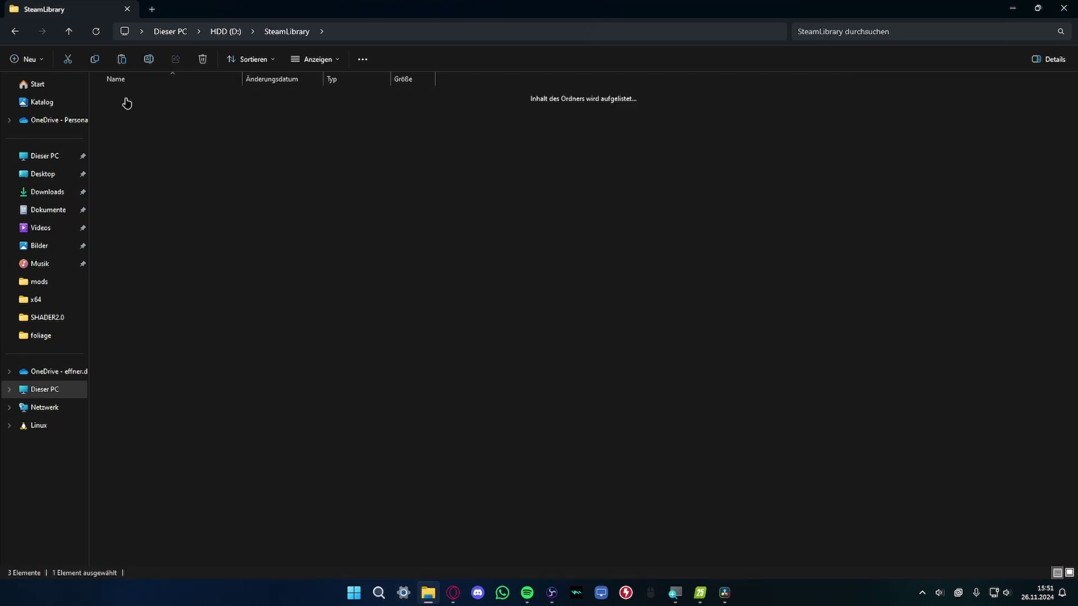
double_click(126, 96)
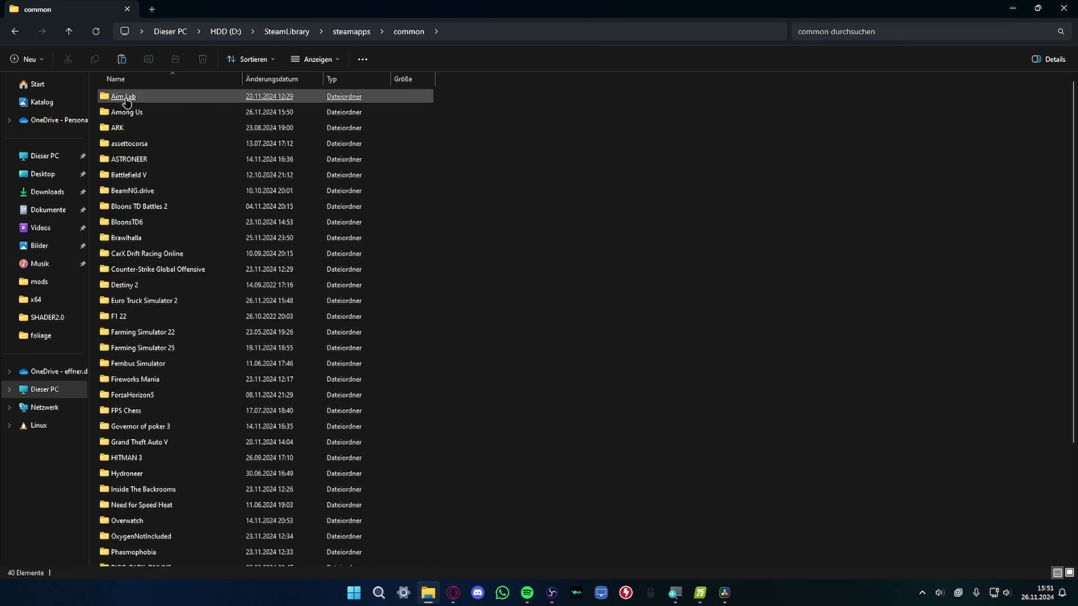
double_click(162, 348)
double_click(161, 207)
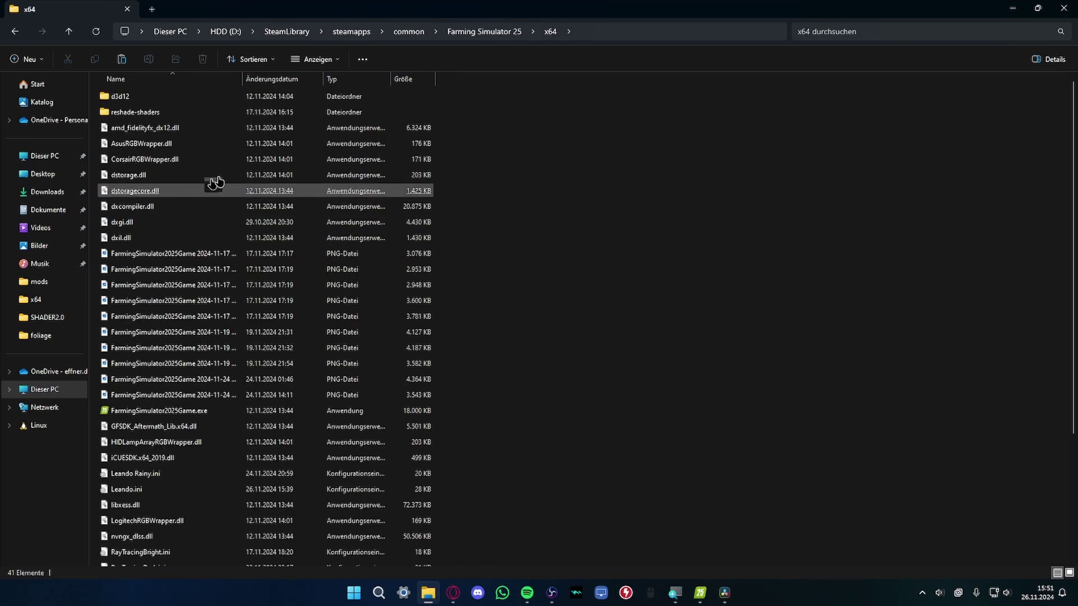
right_click(513, 371)
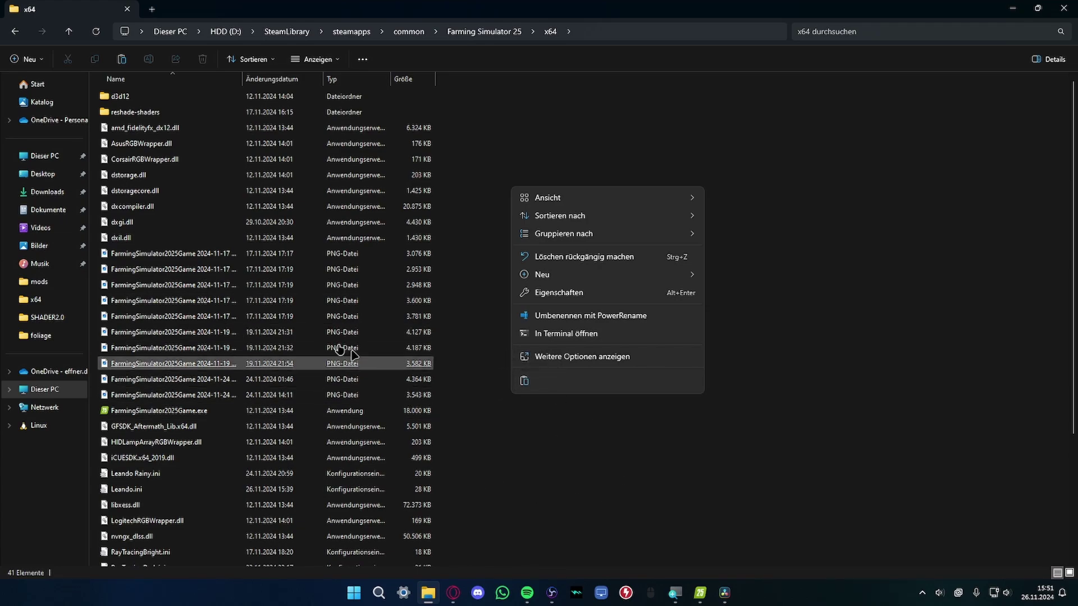
click(587, 478)
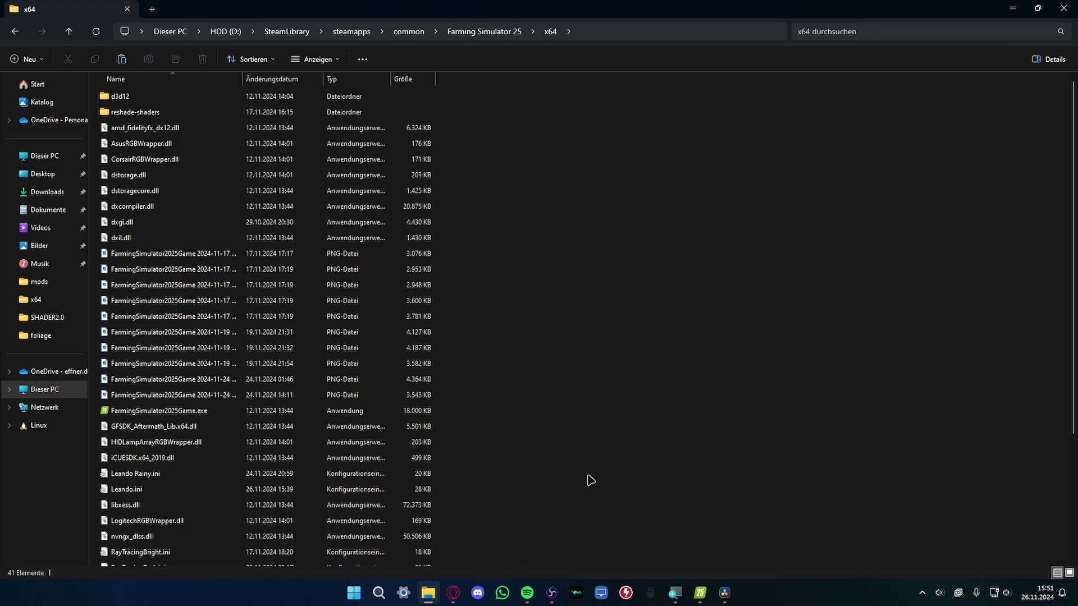
Leave the file windows for the desktop and switch to the running Farming Simulator 25
key(super+d)
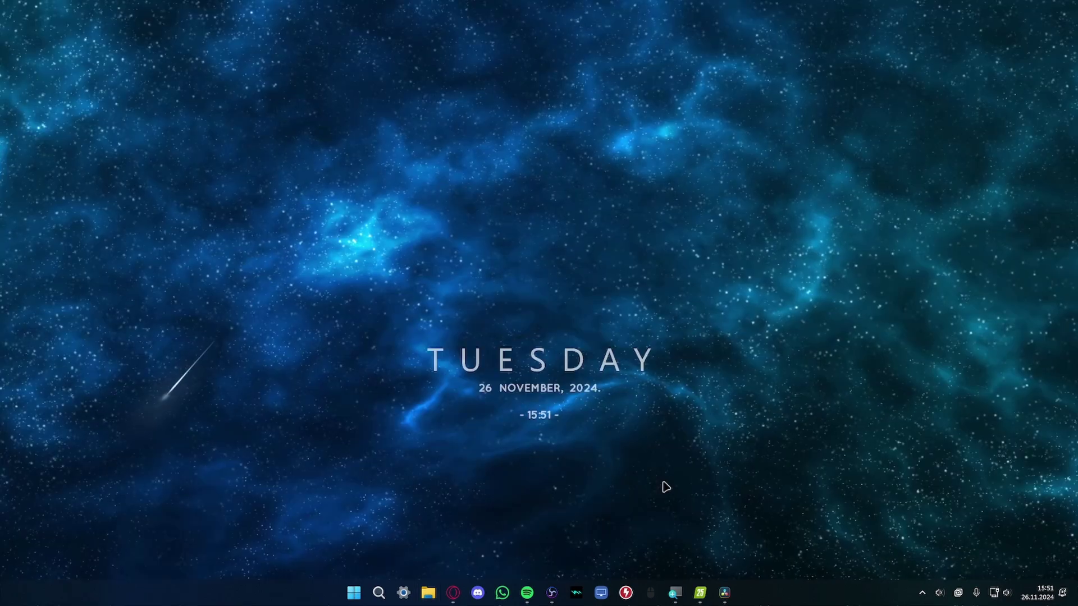
click(701, 594)
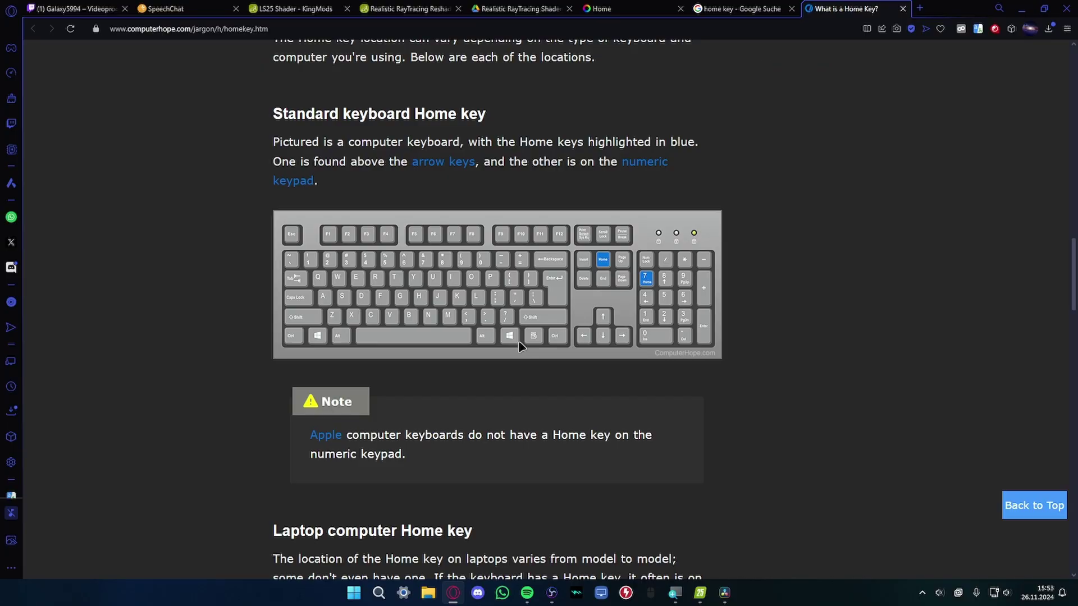
Reopen the Farming Simulator 25 x64 folder from drive D: and find the ReShade.ini file
click(427, 592)
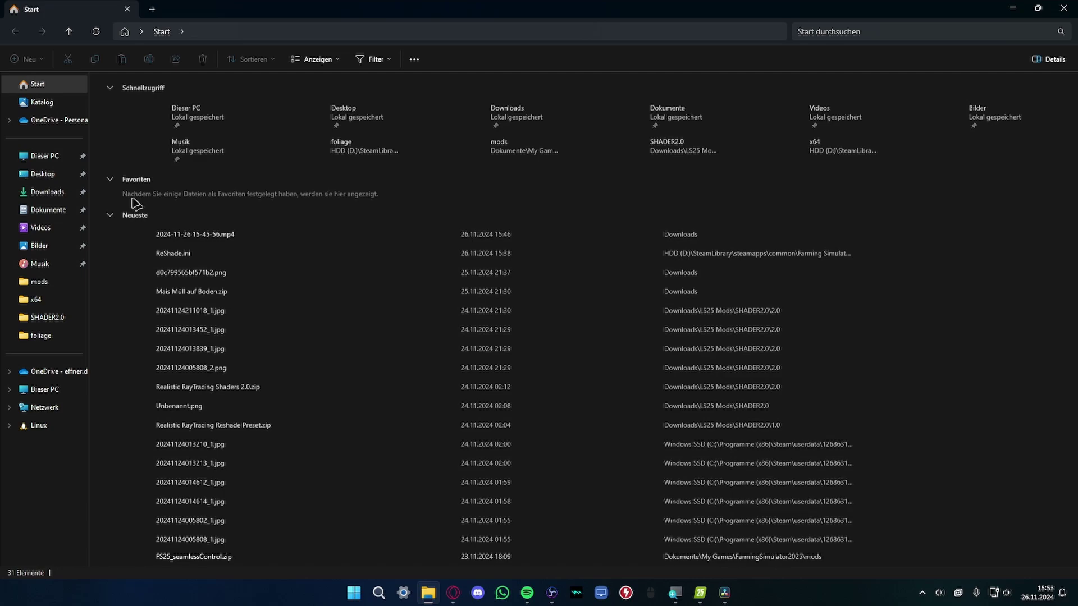
click(34, 160)
double_click(286, 106)
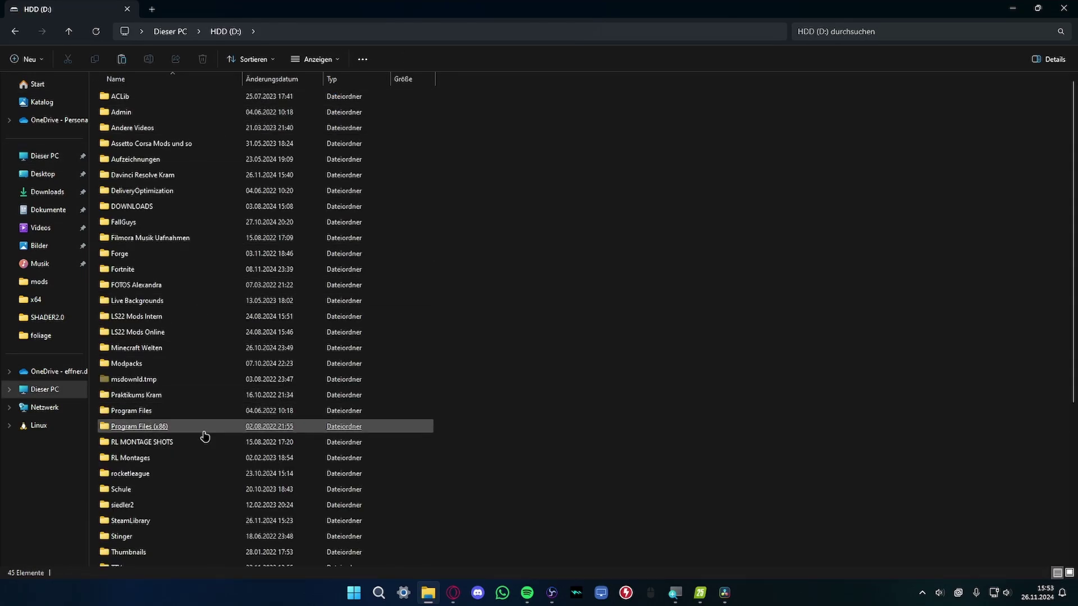
double_click(184, 521)
double_click(164, 98)
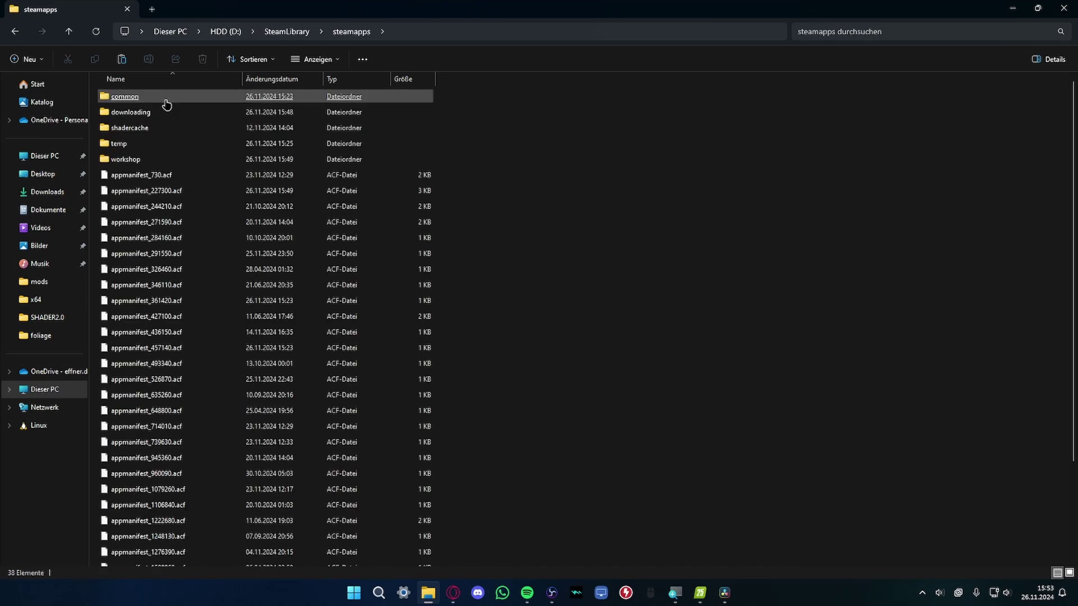
double_click(163, 99)
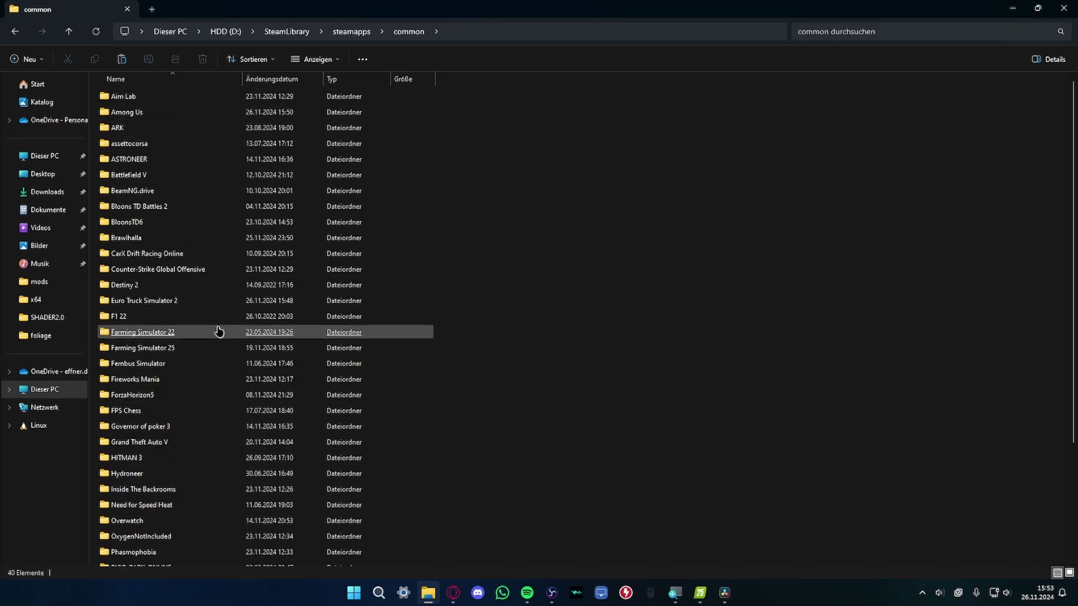
double_click(204, 348)
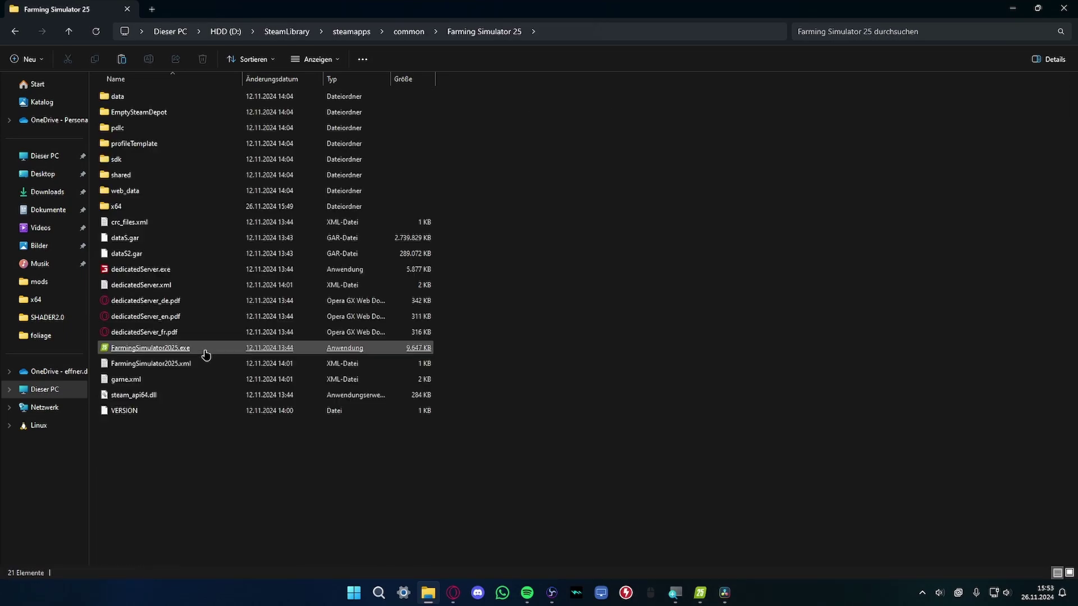
double_click(163, 206)
scroll(201, 335, down, 3)
scroll(201, 335, down, 2)
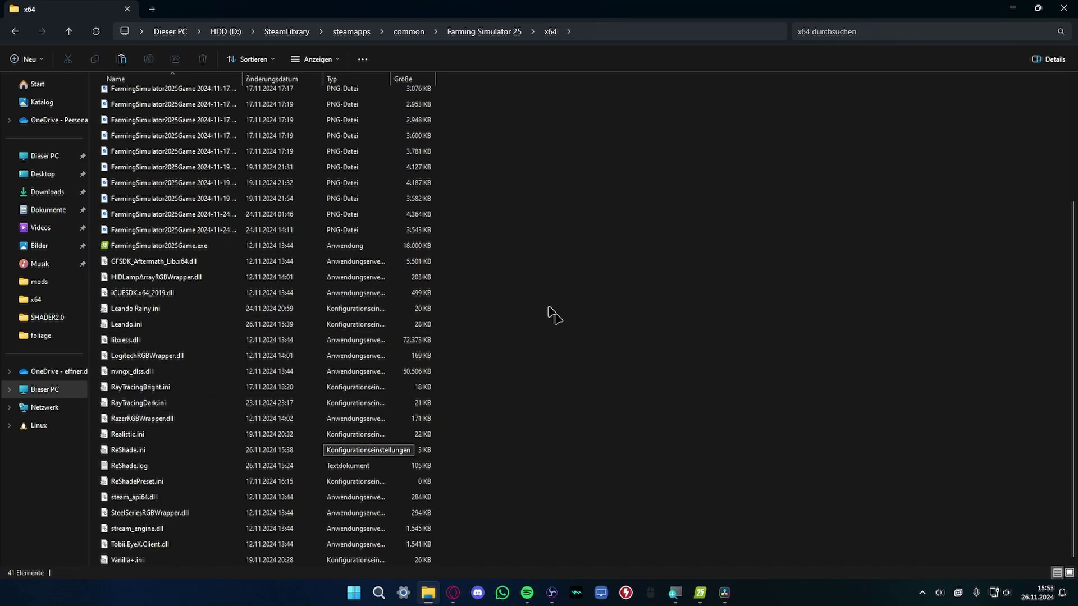
click(260, 404)
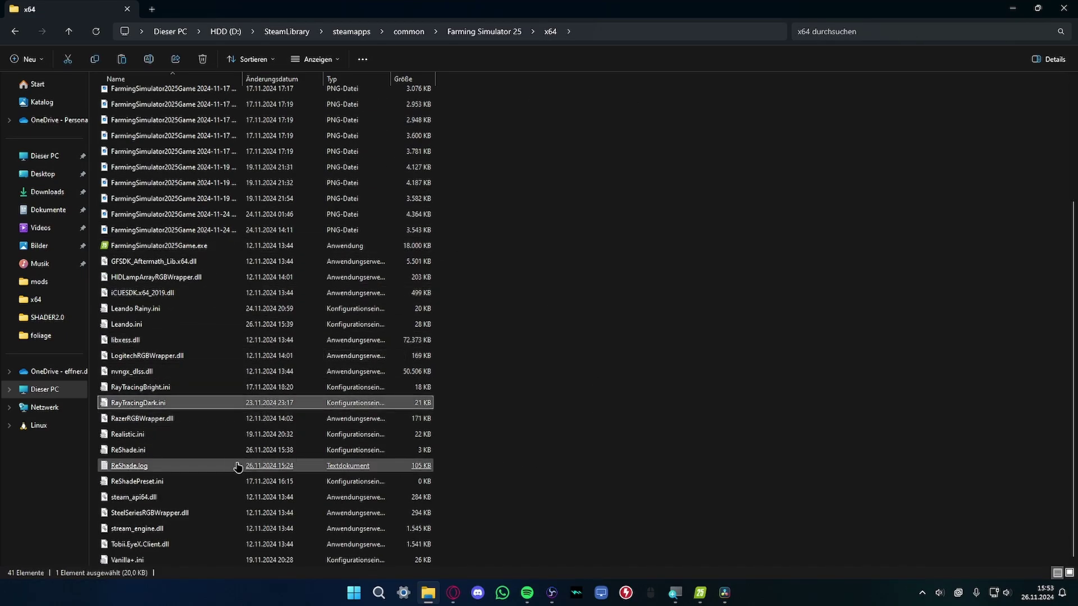
click(156, 453)
double_click(155, 453)
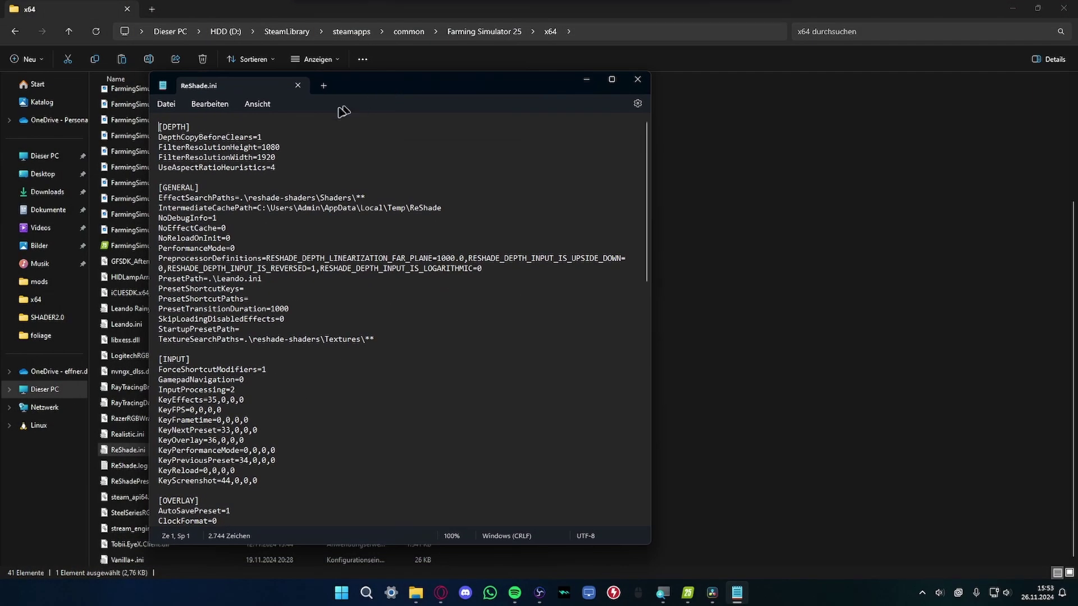
click(637, 79)
Edit ReShade.ini with the Editor app, setting the key code of KeyOverlay to 122, and save the file
right_click(165, 453)
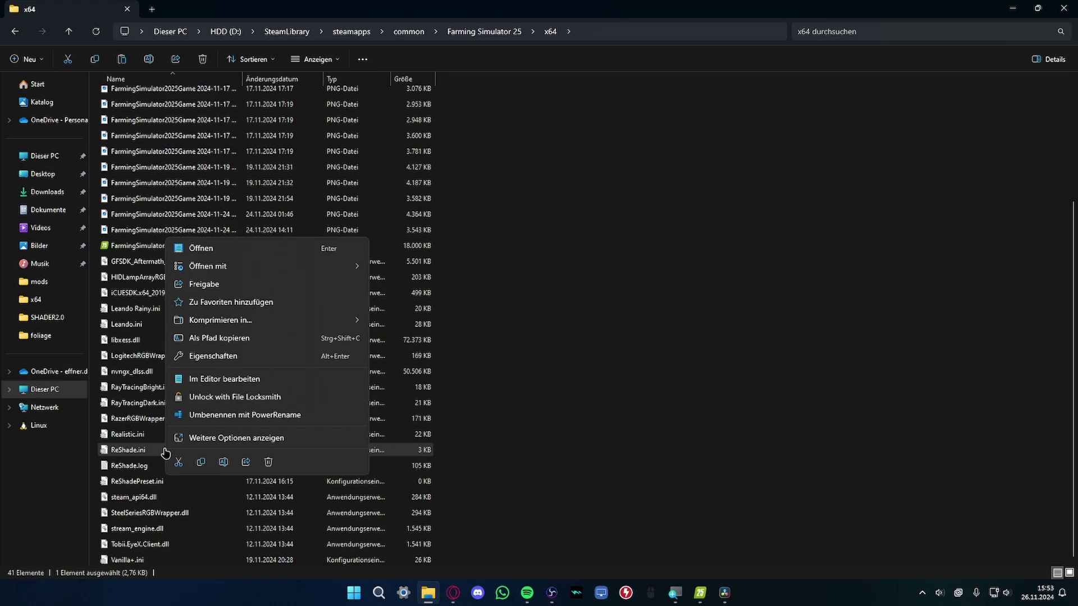
mouse_move(337, 266)
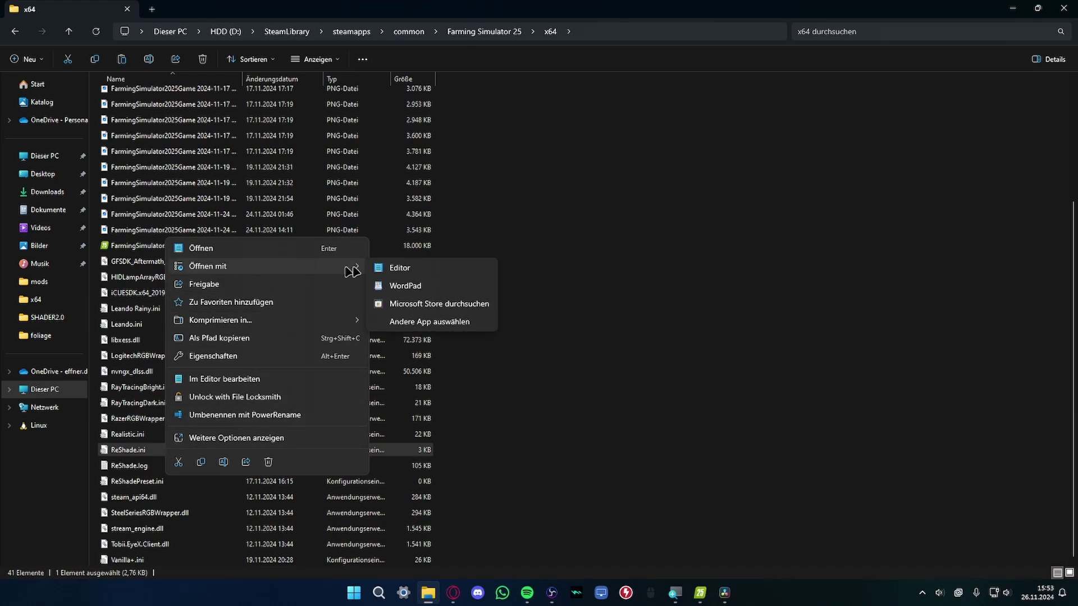
click(383, 273)
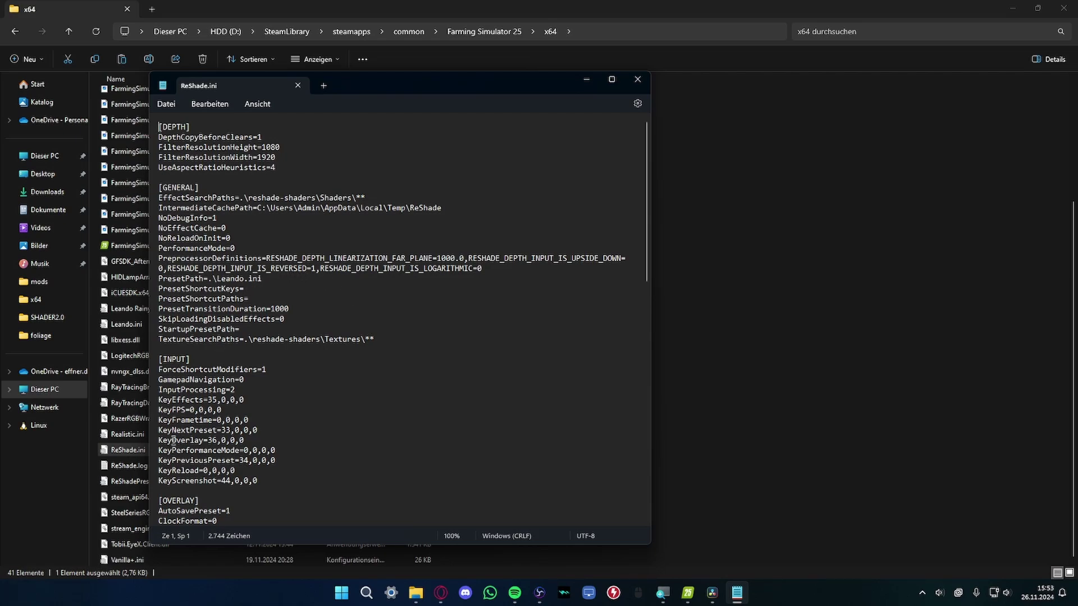
drag(209, 440, 219, 440)
text(122)
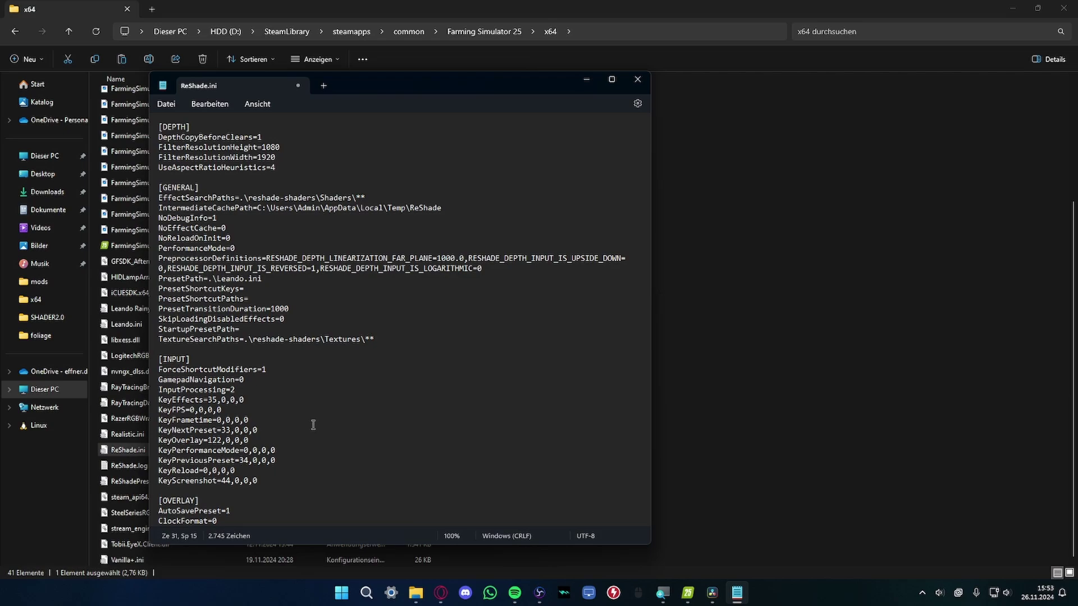
click(166, 104)
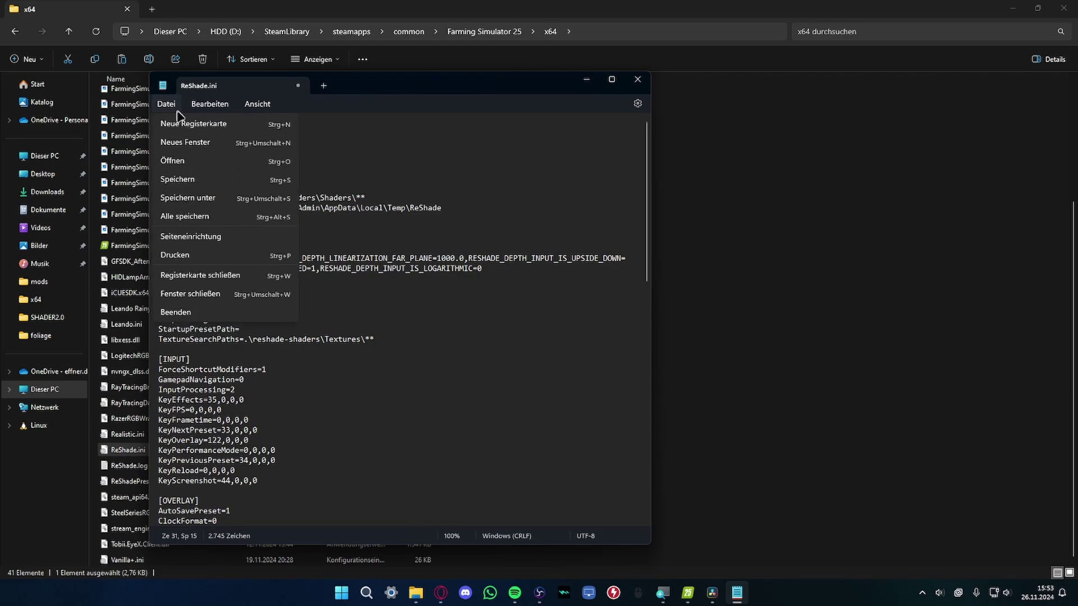
click(207, 180)
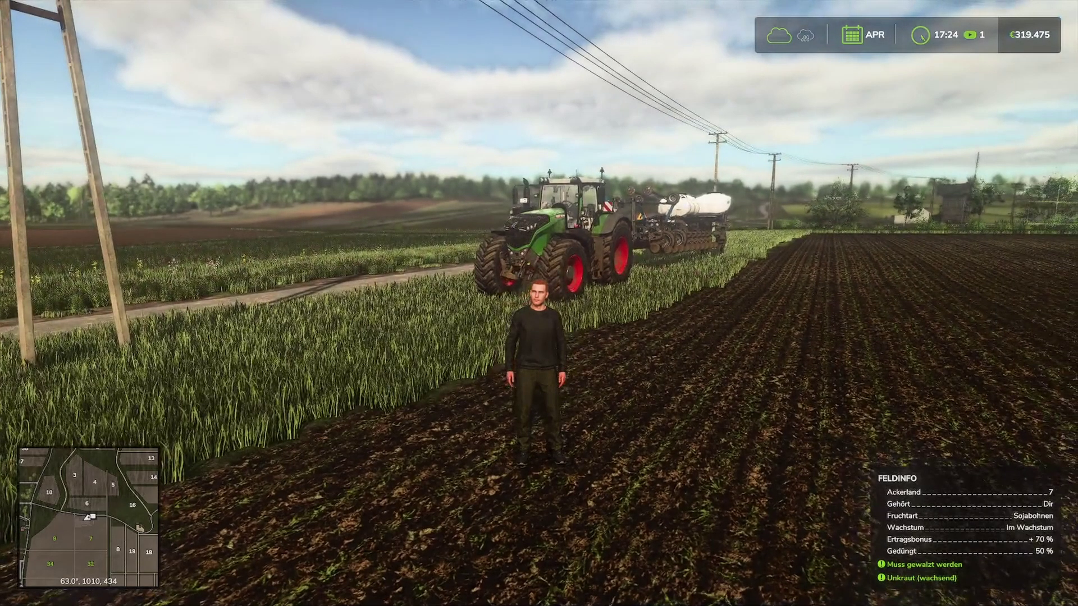
Open the ReShade overlay in the game and choose Leando.ini as the active preset
key(Home)
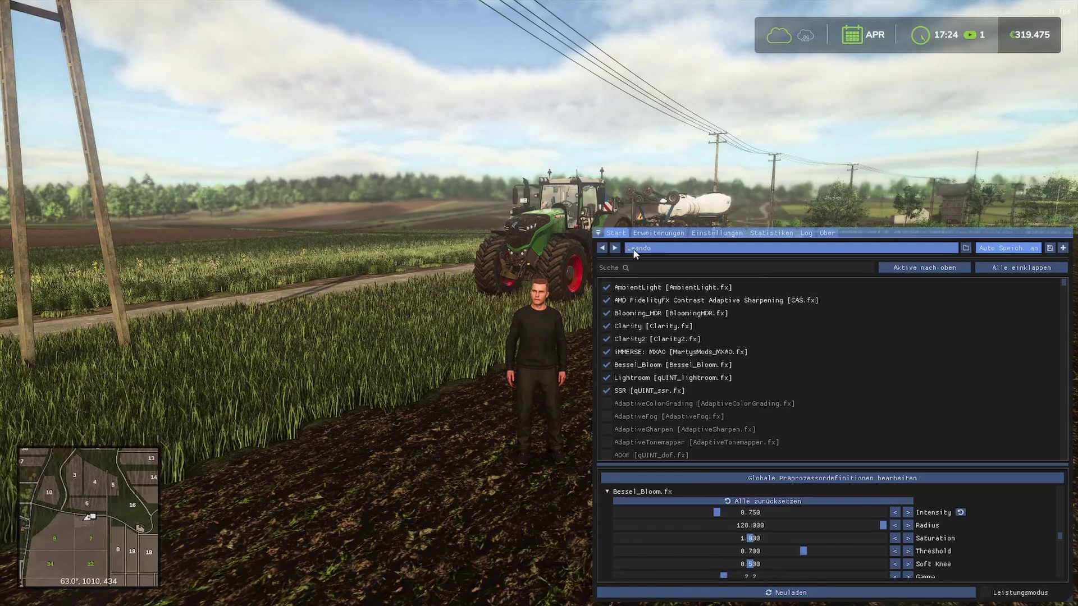
click(634, 252)
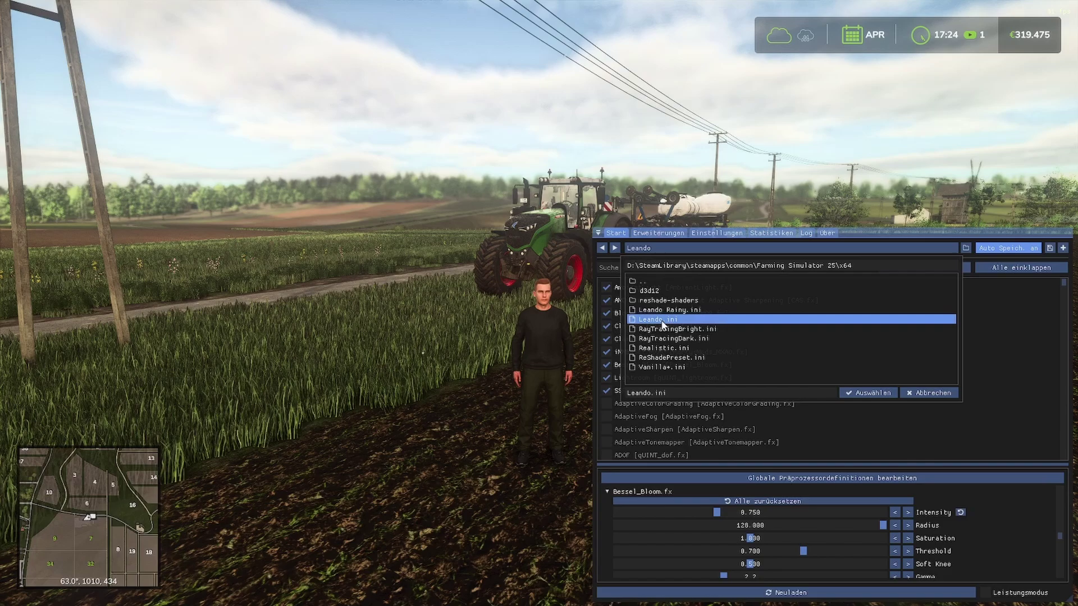
click(867, 394)
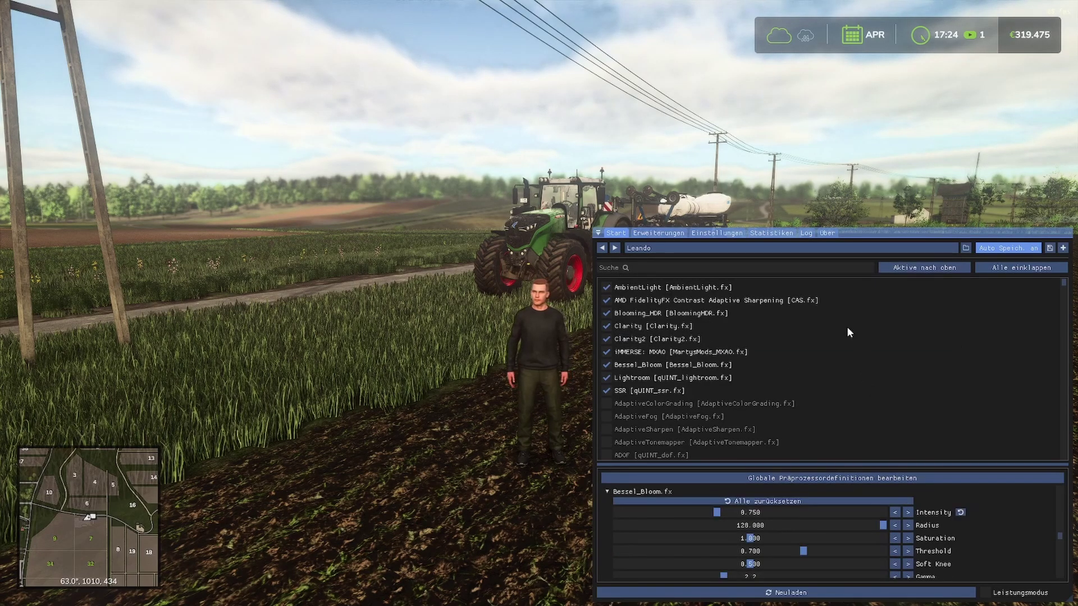
Set the Generic Depth add-on's aspect ratio heuristics to "Match custom width and height exactly"
click(665, 234)
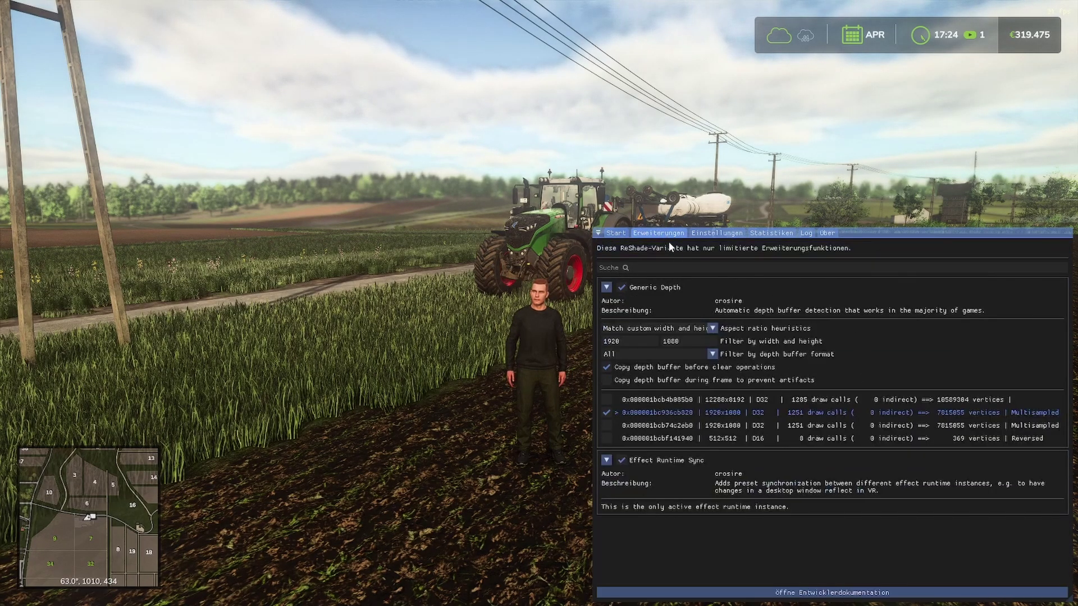
click(650, 329)
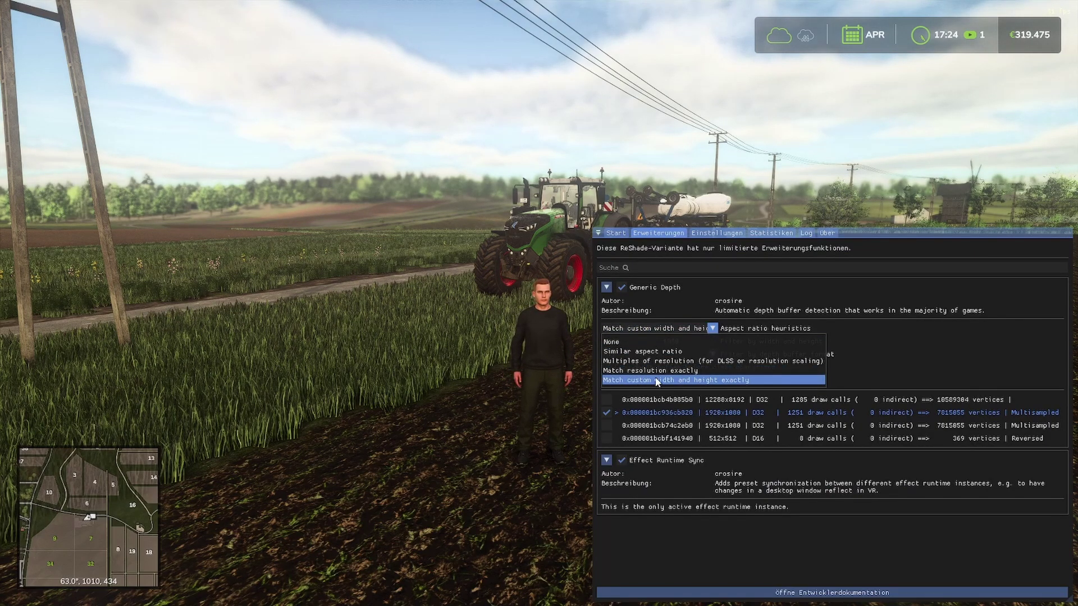
click(745, 379)
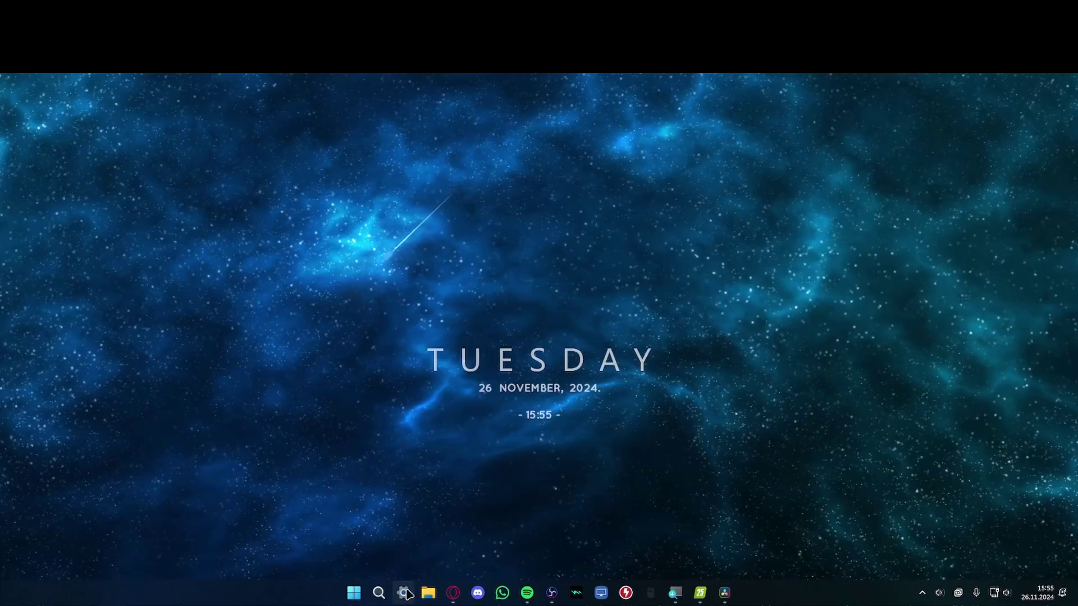
Check the monitor's screen resolution in the Windows system display settings
click(404, 593)
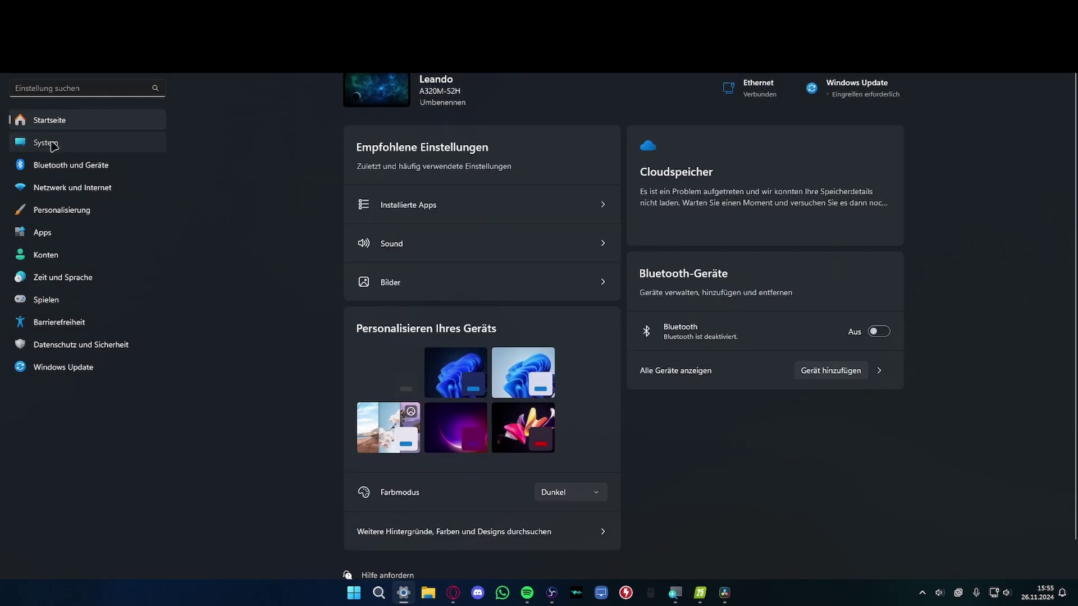
click(53, 145)
click(407, 159)
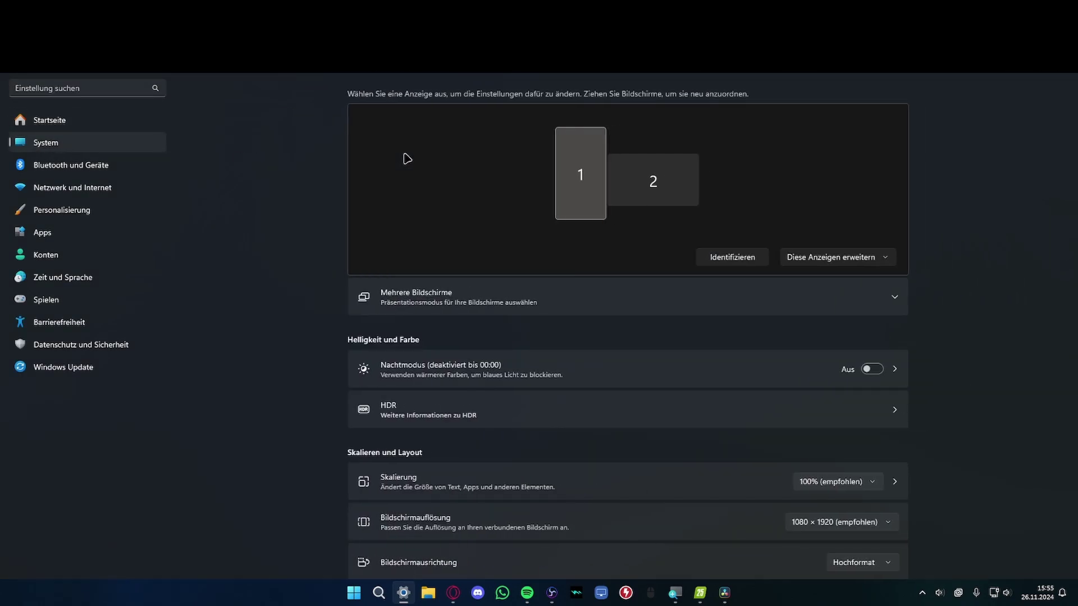
scroll(710, 349, down, 5)
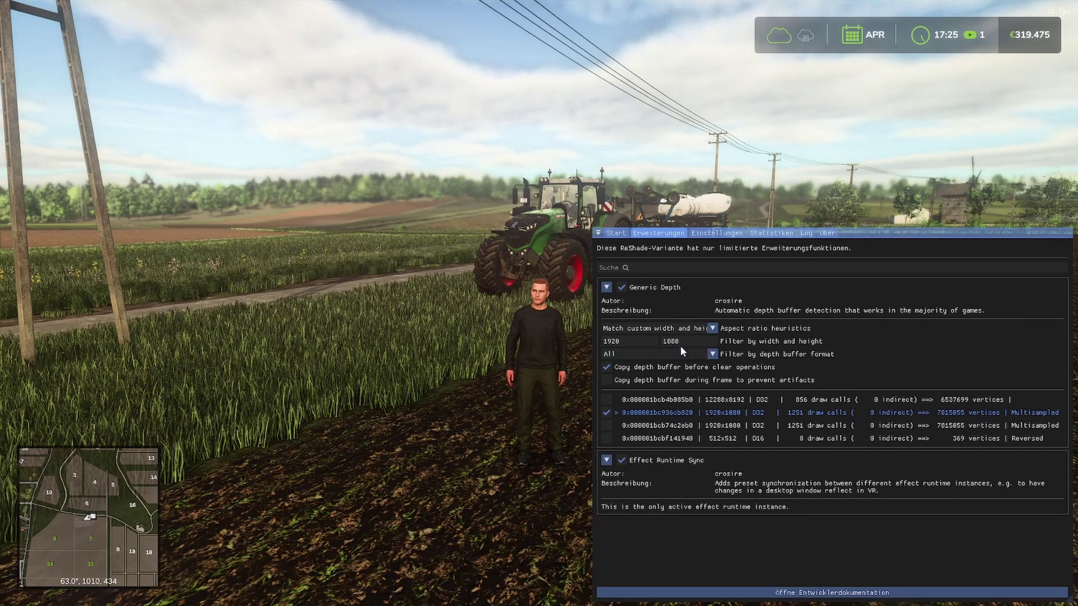
Return to the ReShade overlay in the game and set Generic Depth's depth buffer format filter to All
click(657, 354)
click(627, 371)
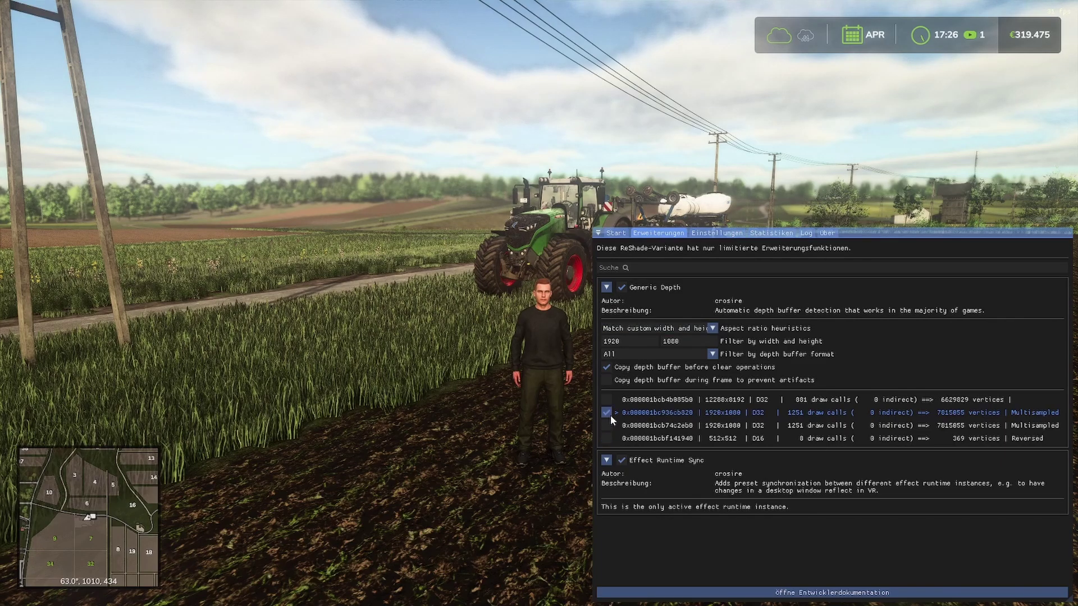
Review the overlay's hotkey assignments in the ReShade settings and test the menu hotkey by closing and reopening the overlay
click(731, 233)
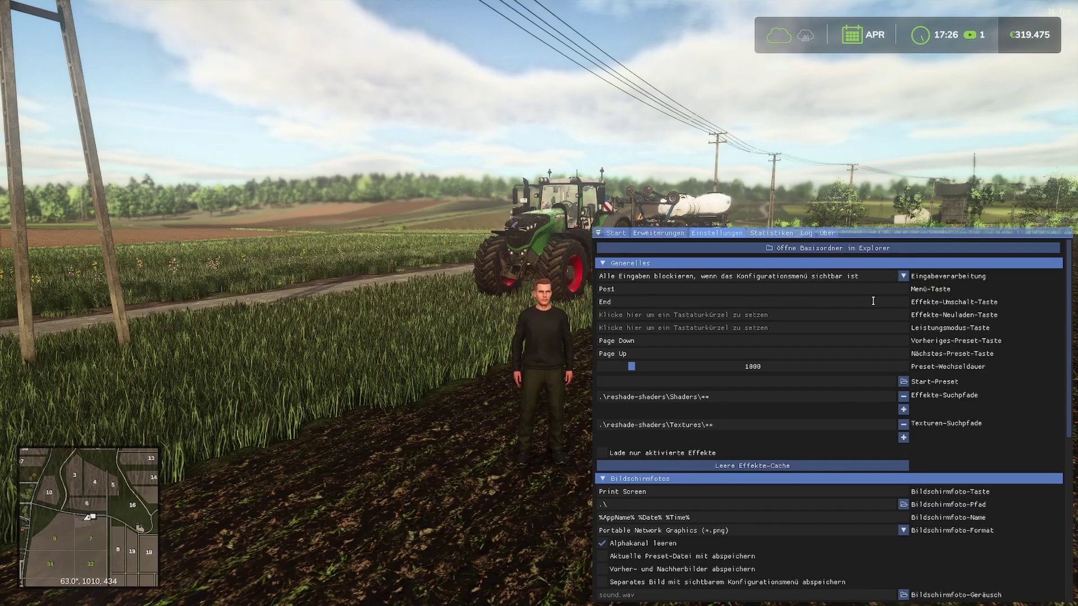
key(Home)
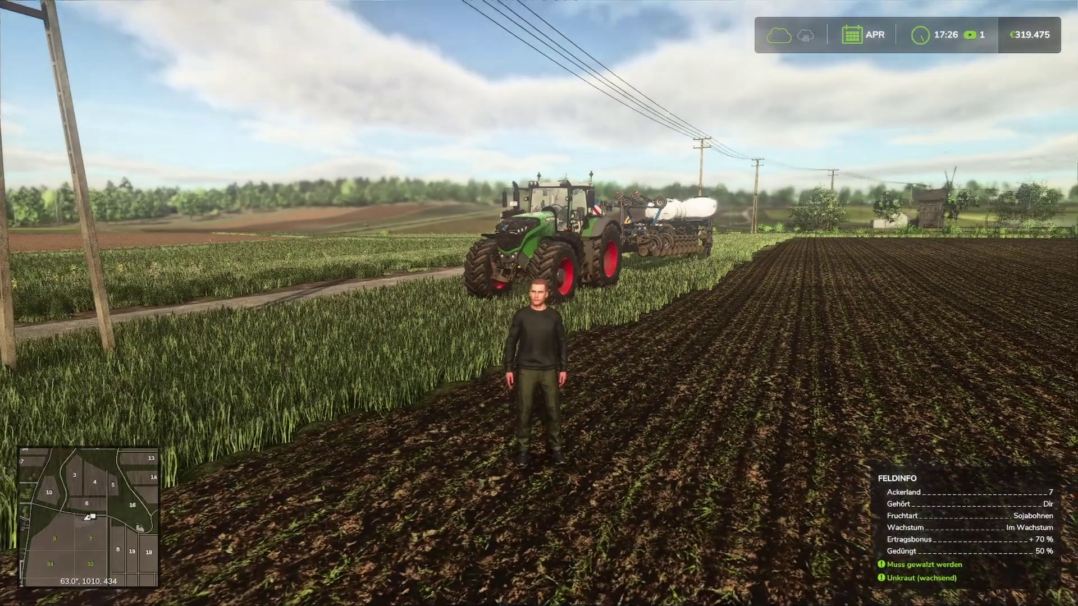
key(Home)
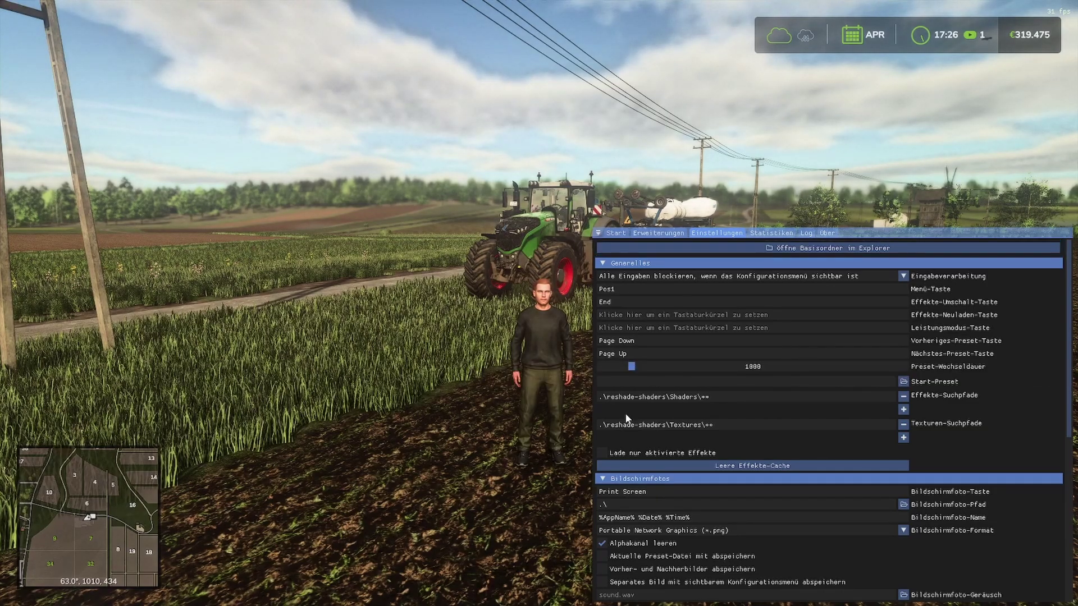
key(Home)
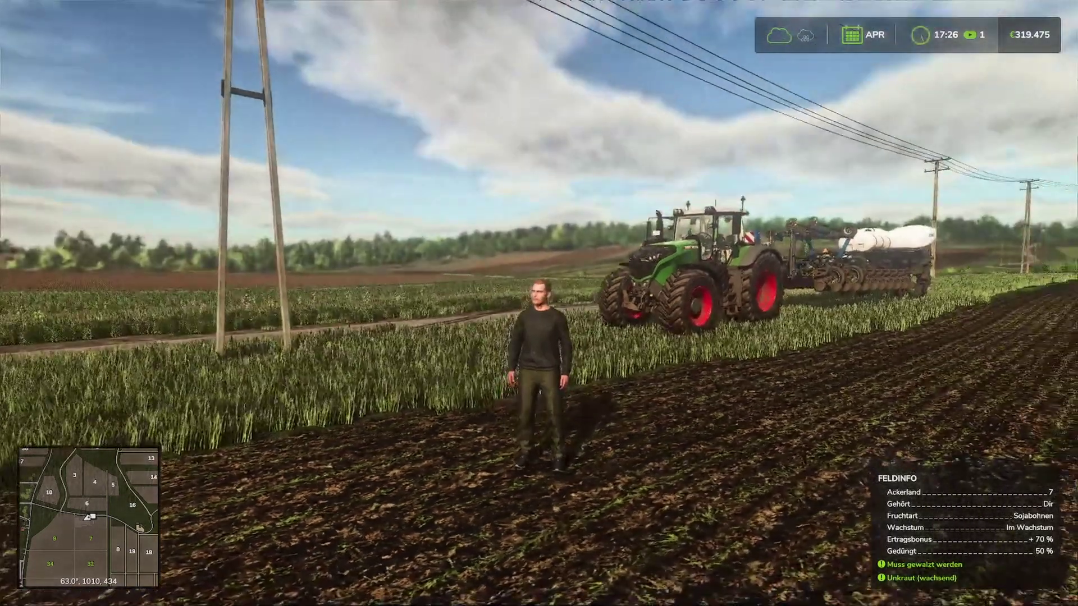
Cycle through the ReShade presets in the game with the next-preset hotkey
key(Page_Up)
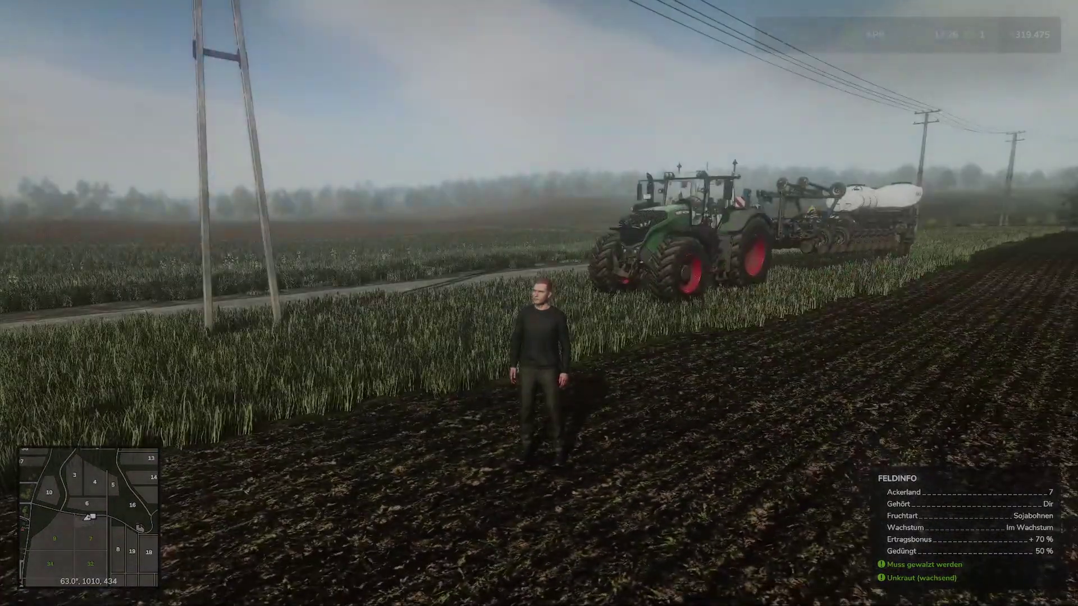
key(Page_Up)
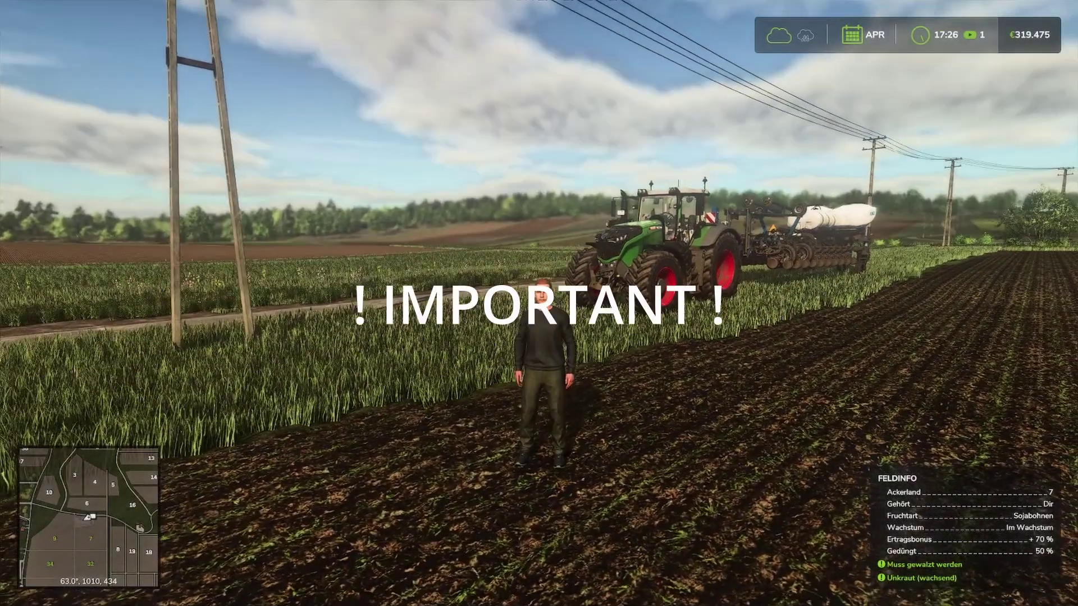
Inspect the selected 1920x1080 depth buffer in the Generic Depth add-on and close the overlay
key(Home)
click(660, 233)
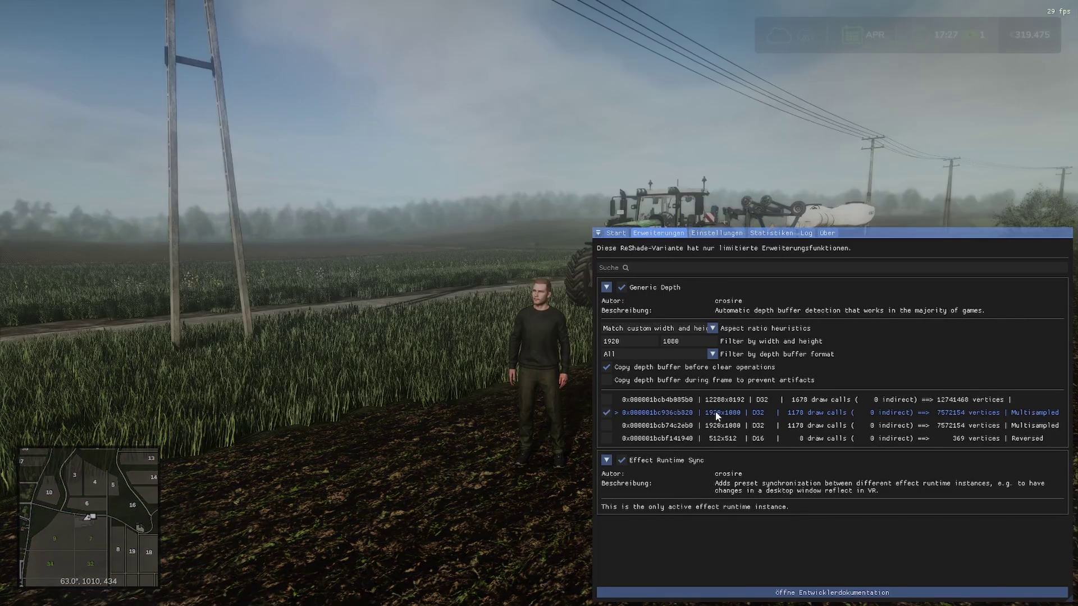
key(Home)
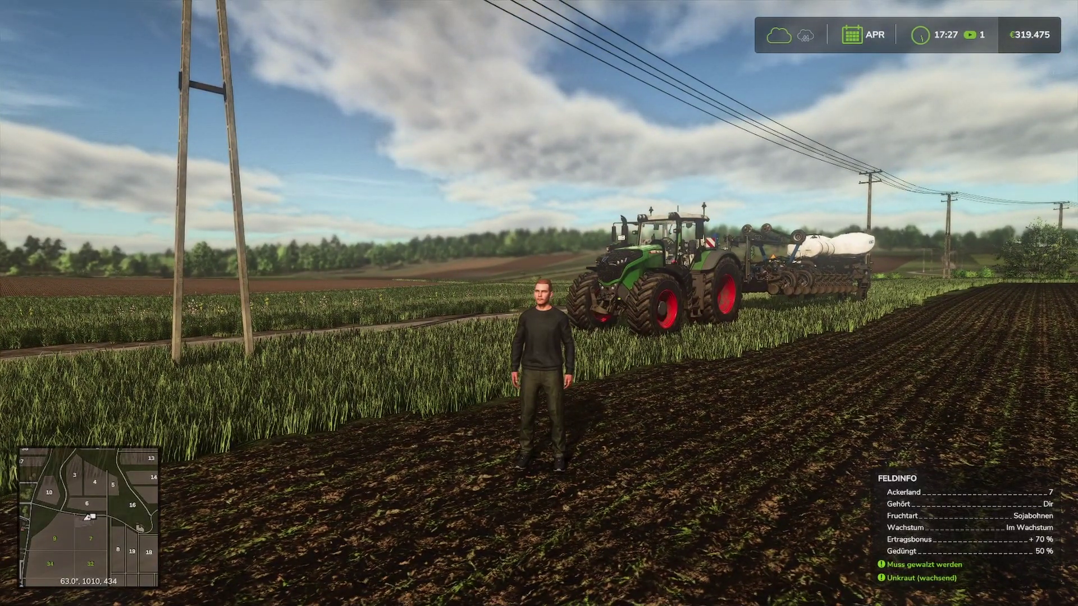
Toggle the Bessel_Bloom effect off and back on in the Leando preset and return to the game
key(Home)
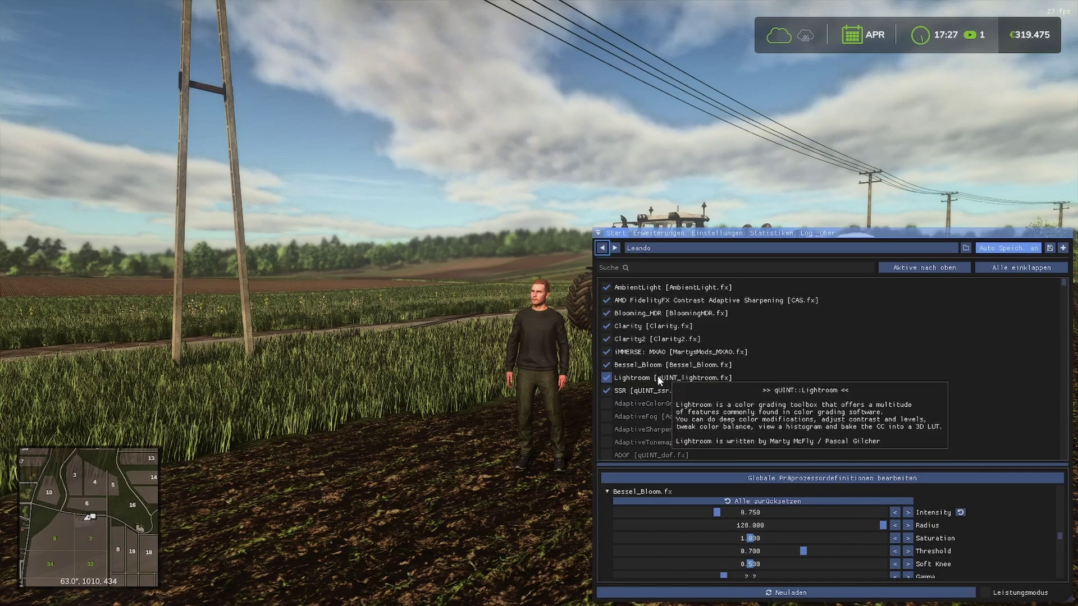
mouse_move(646, 366)
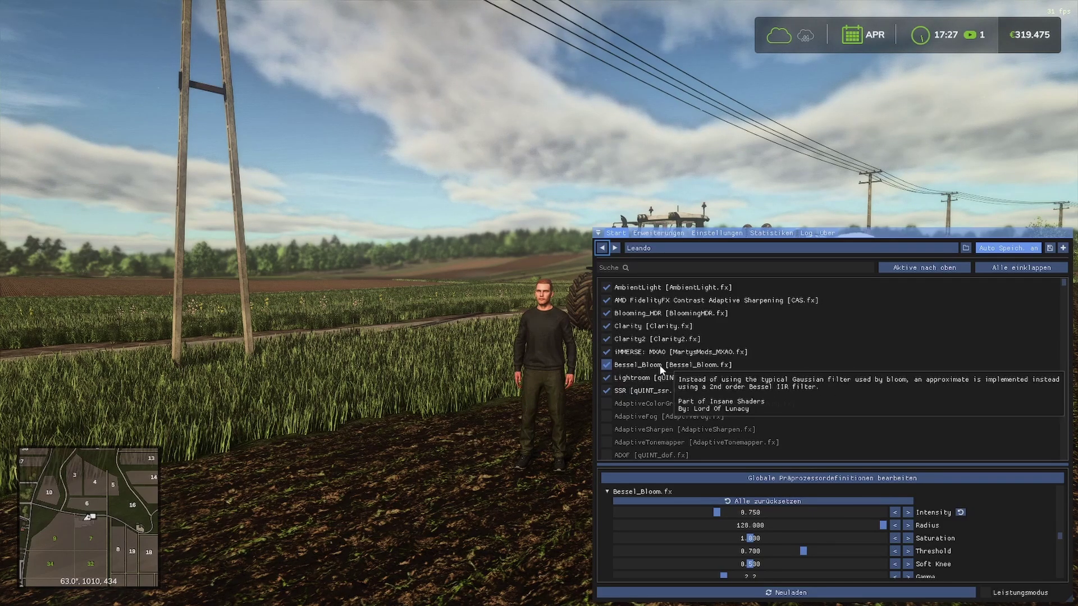
click(659, 365)
click(659, 365)
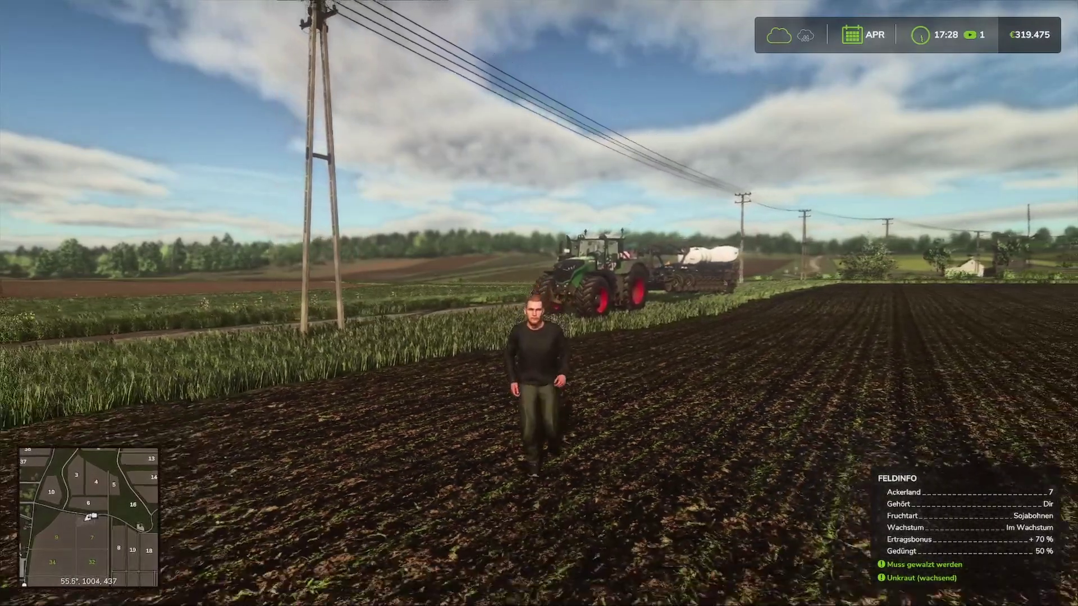
key(s)
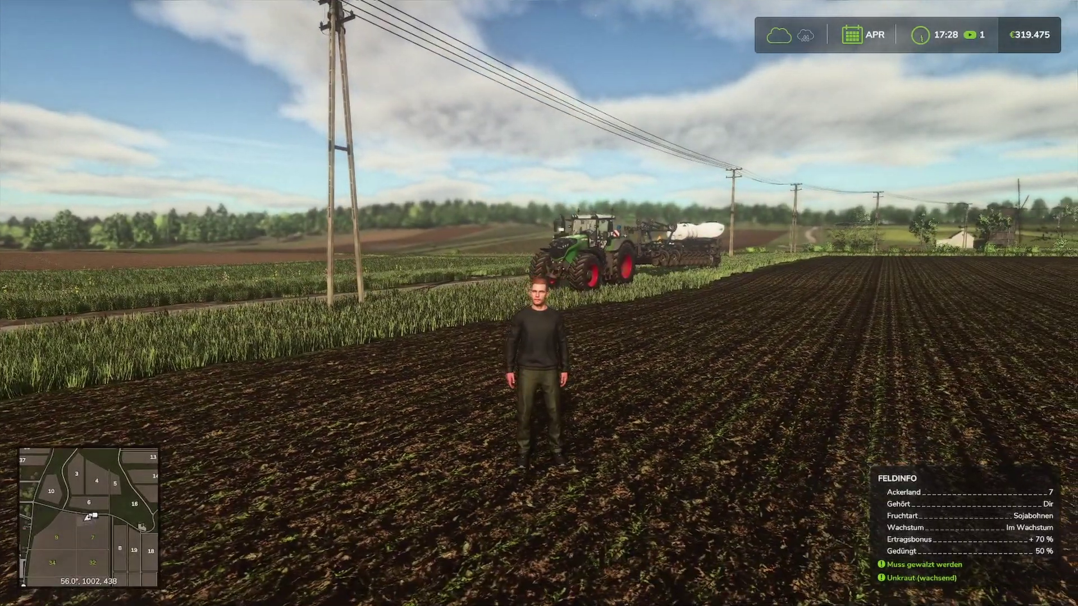